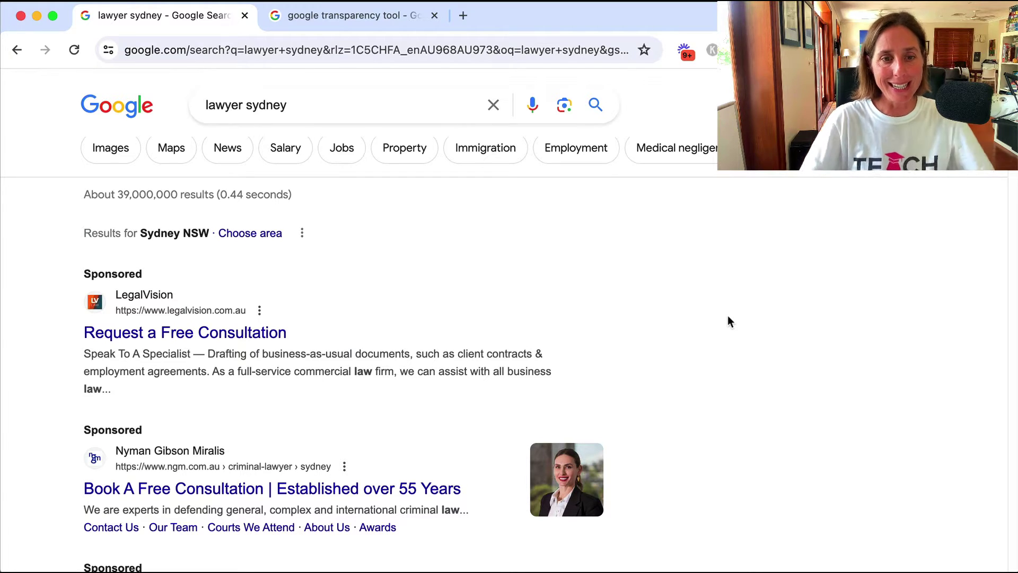
Open the LegalVision ad's advertiser details: LegalVision ILP Pty Ltd, verified by Google, in Australia
scroll(728, 315, down, 2)
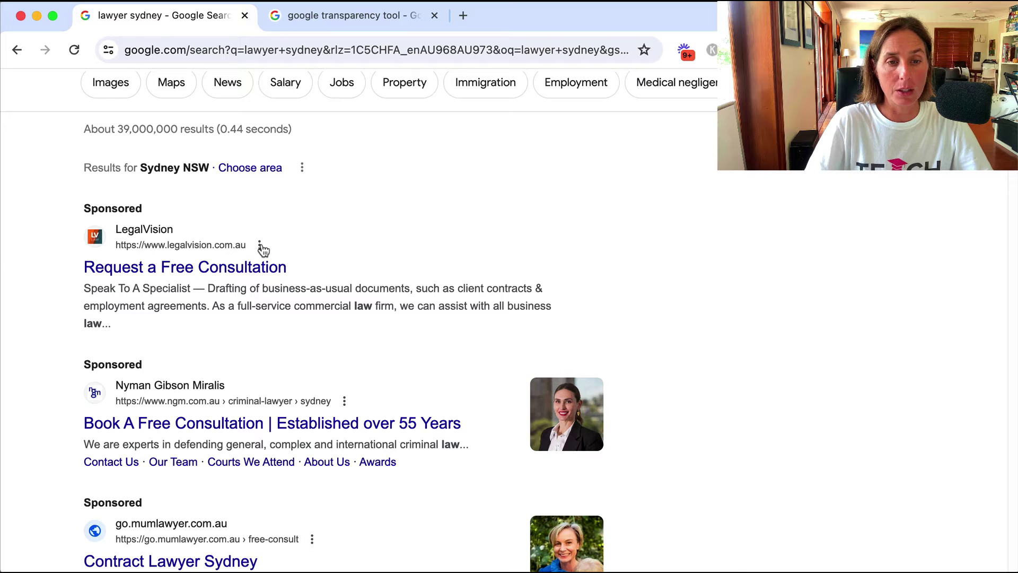
click(262, 247)
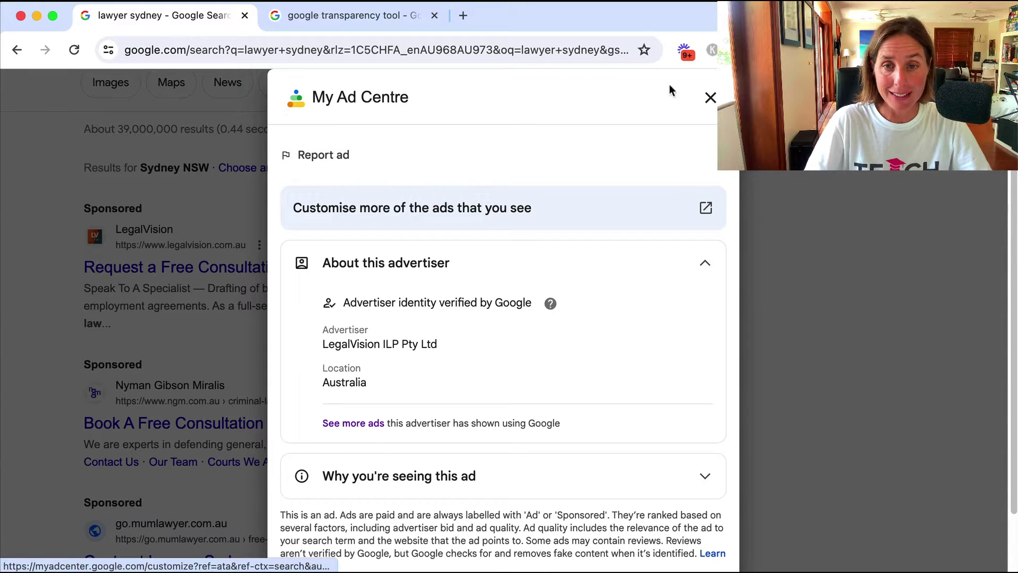
scroll(530, 265, down, 1)
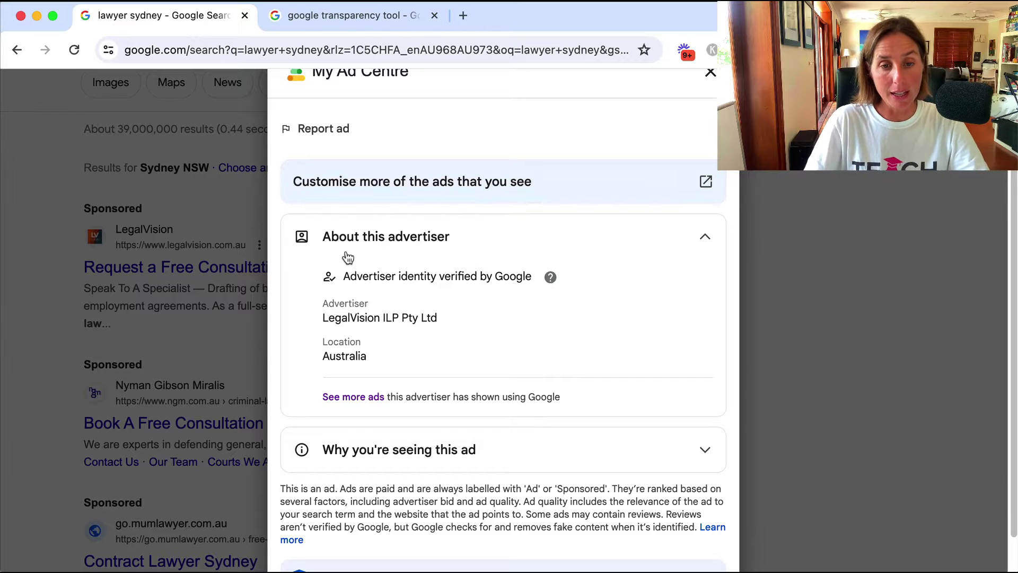
scroll(347, 258, down, 2)
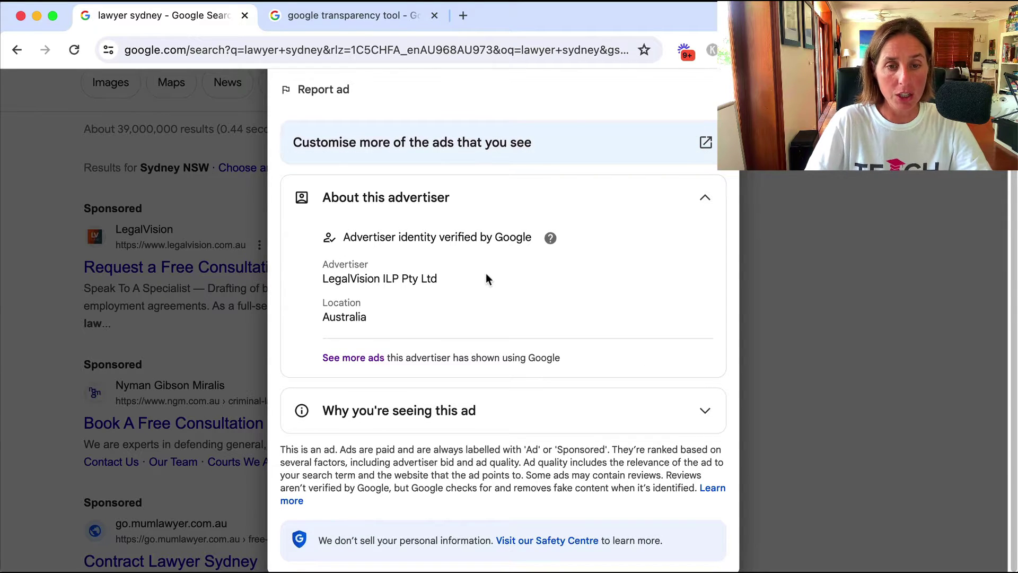
Open LegalVision's advertiser page via See more ads, plus the Ads Transparency Center home in another tab
click(335, 362)
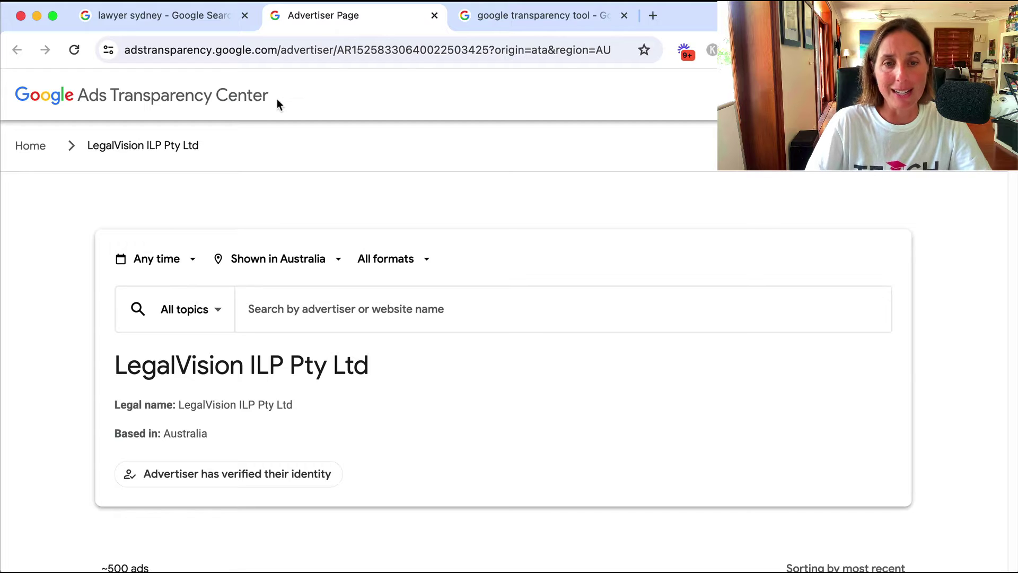
click(527, 20)
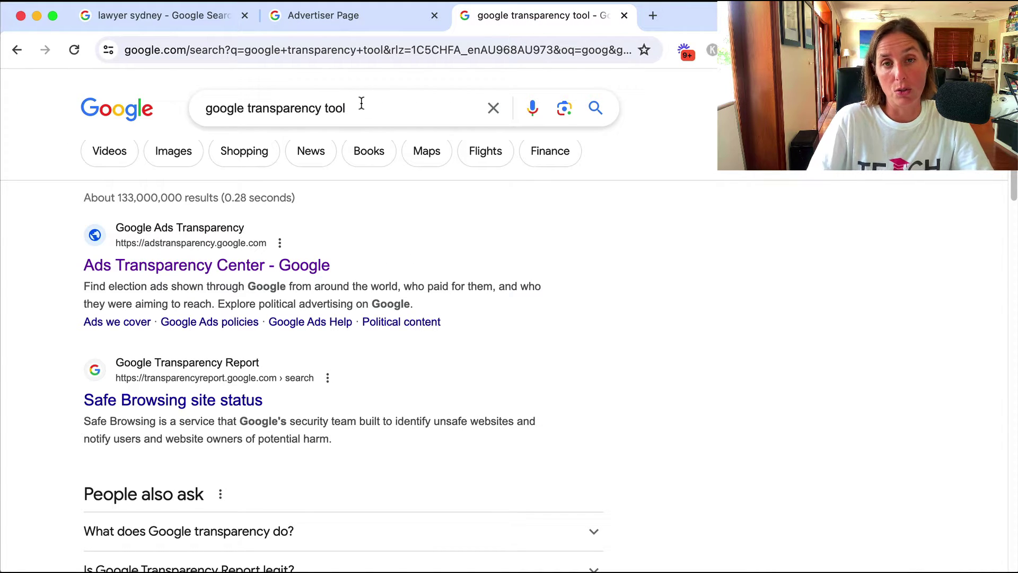
click(203, 267)
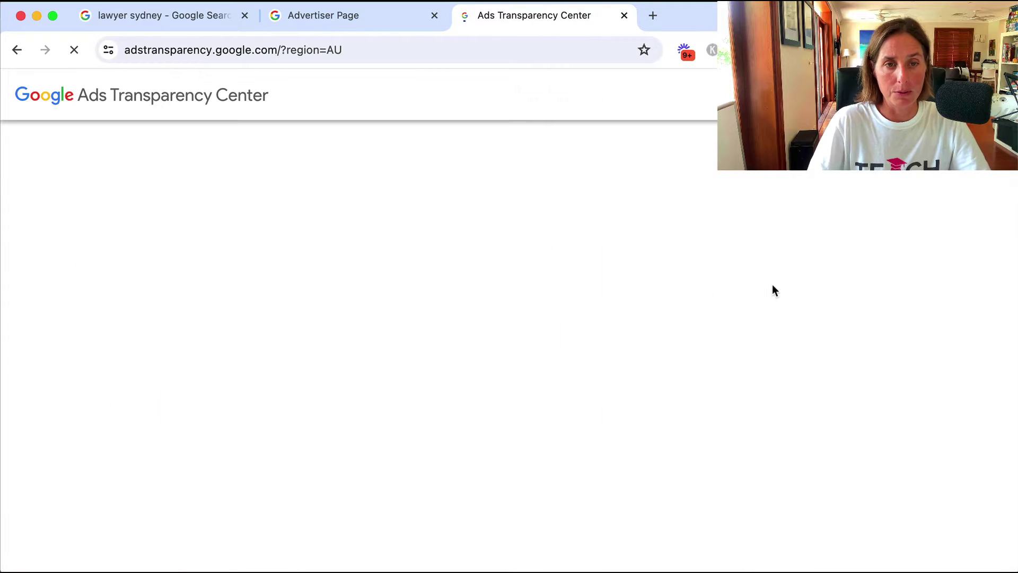
scroll(772, 284, down, 5)
scroll(772, 284, up, 5)
click(368, 19)
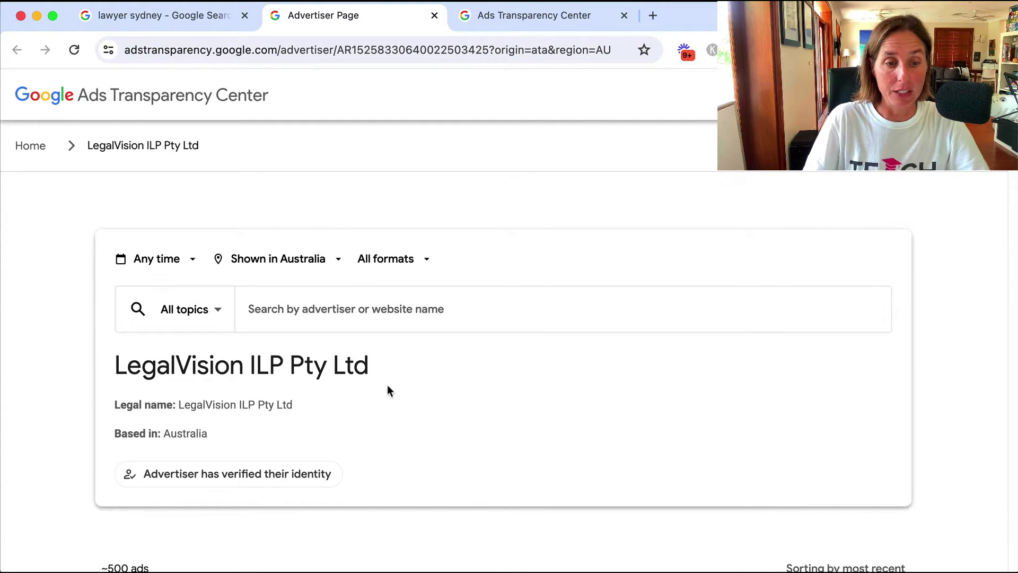
Return to the lawyer sydney search results with the advertiser details panel closed
click(135, 16)
scroll(813, 214, up, 2)
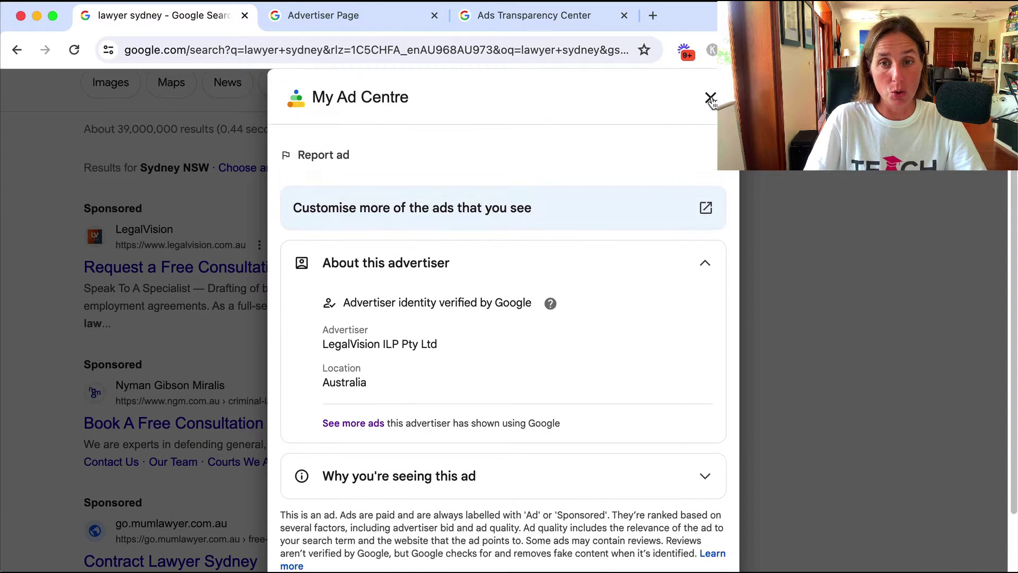
click(710, 98)
scroll(761, 248, up, 2)
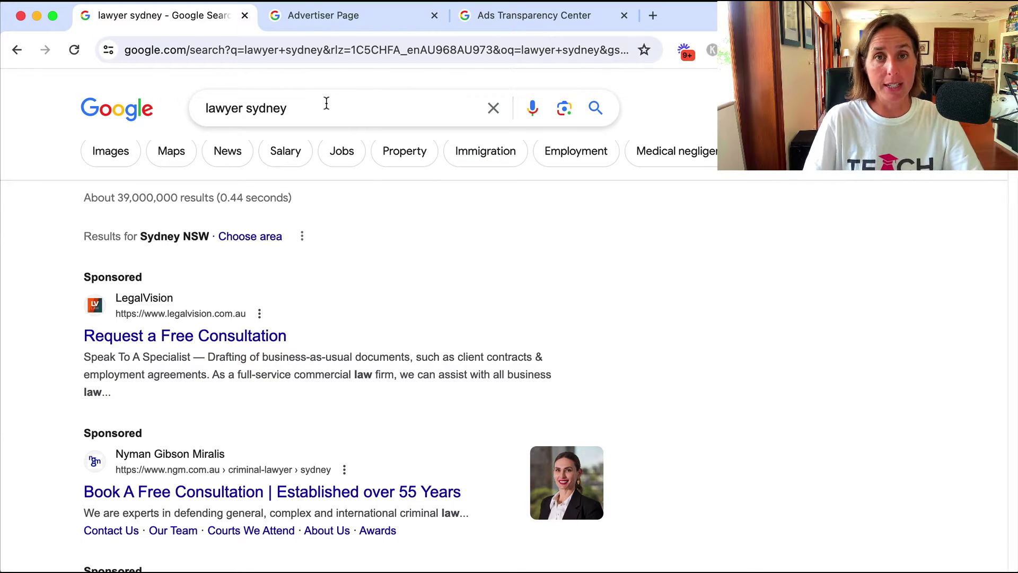
scroll(287, 241, down, 2)
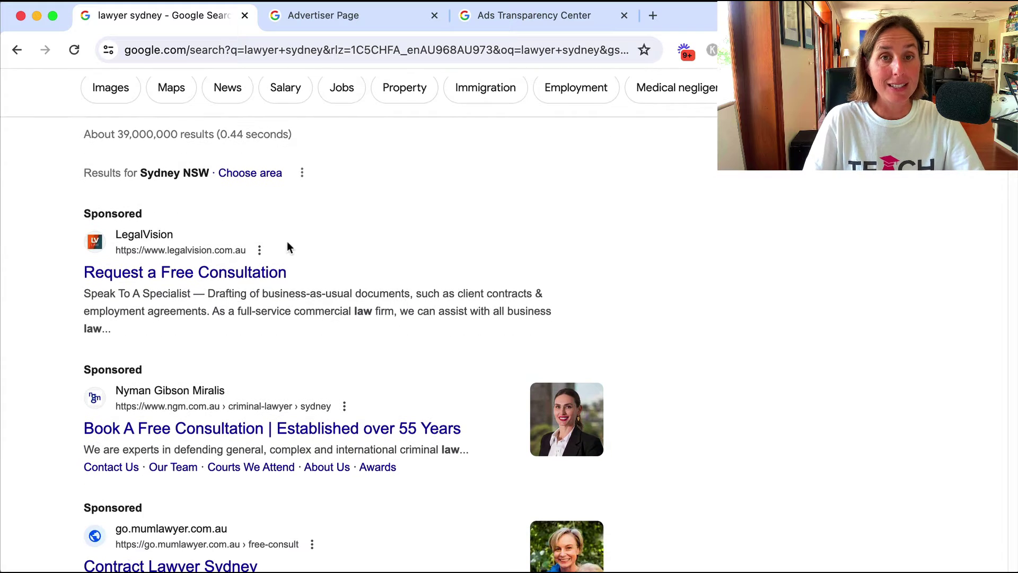
Change LegalVision's region filter from Shown in Australia to Anywhere, listing about 500 ads
click(332, 16)
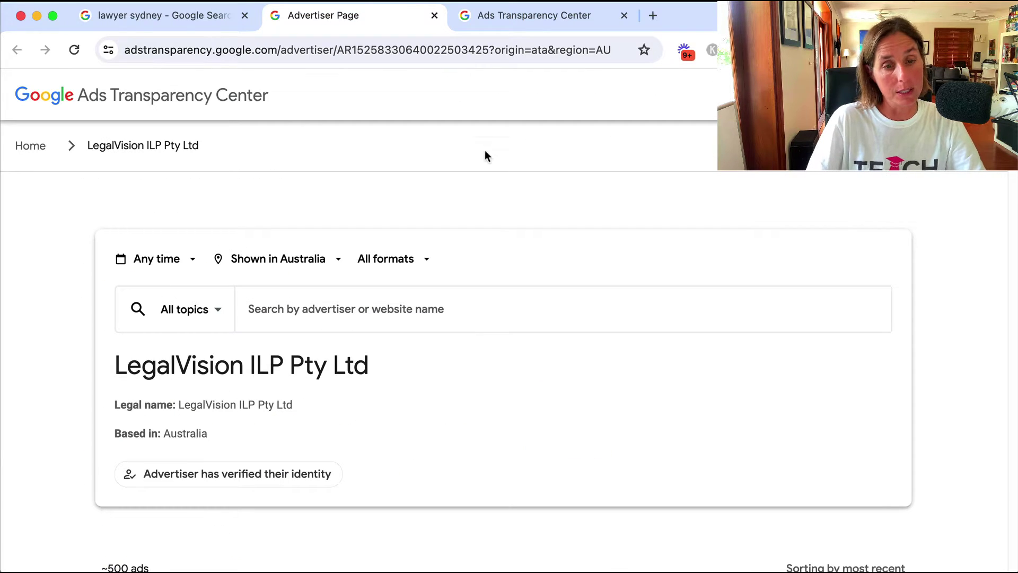
scroll(496, 187, down, 2)
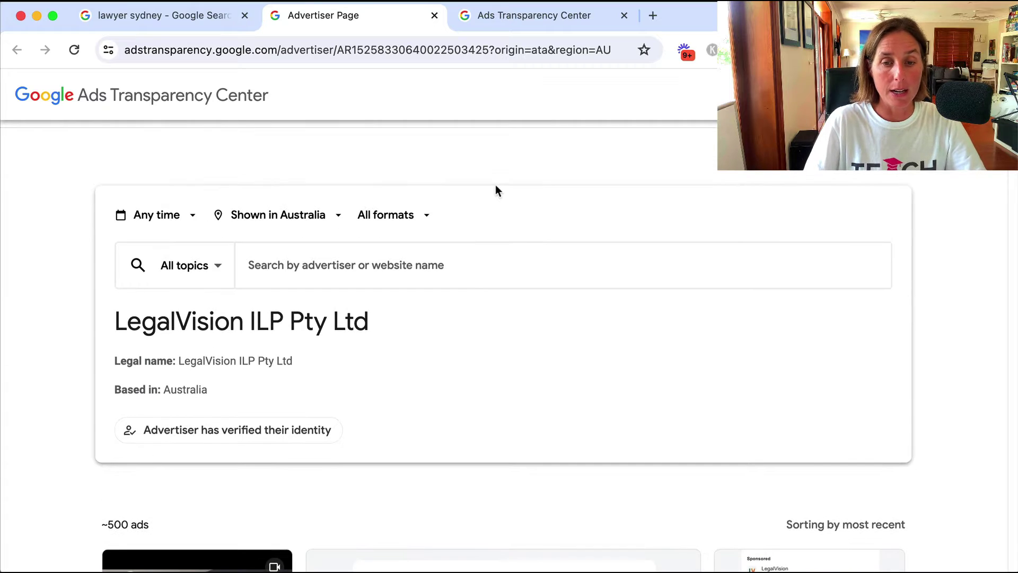
scroll(495, 190, down, 1)
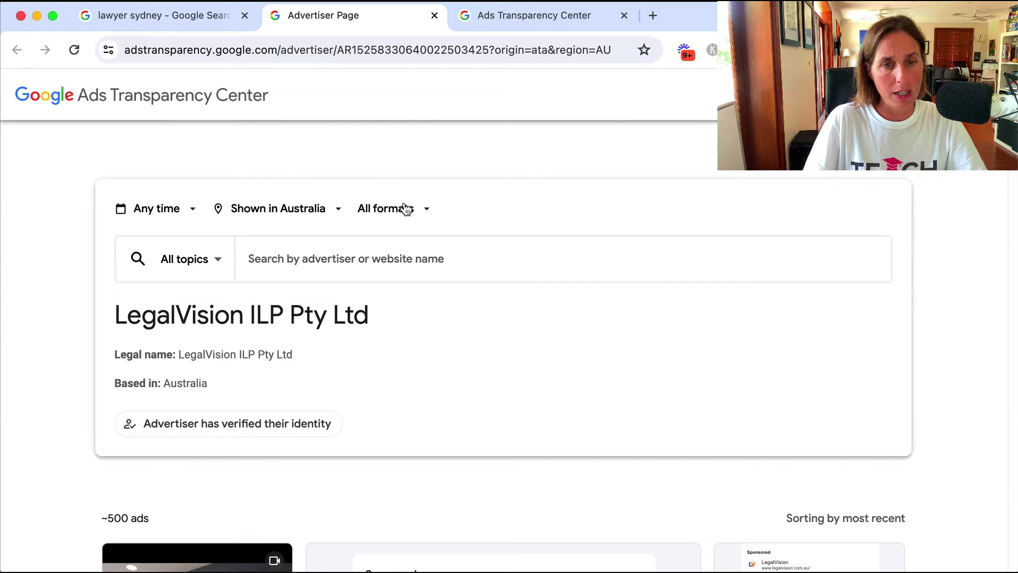
click(292, 209)
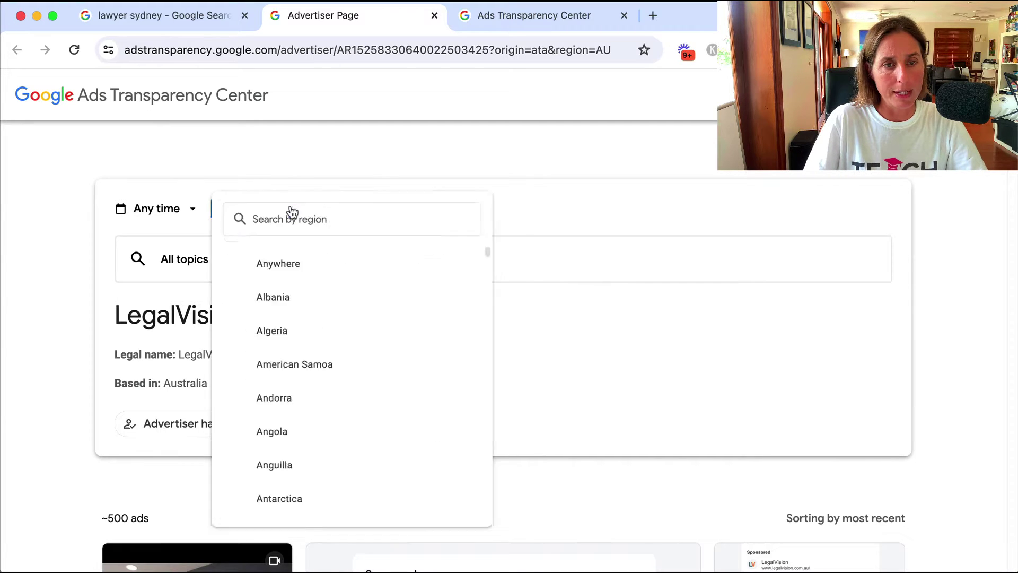
click(291, 281)
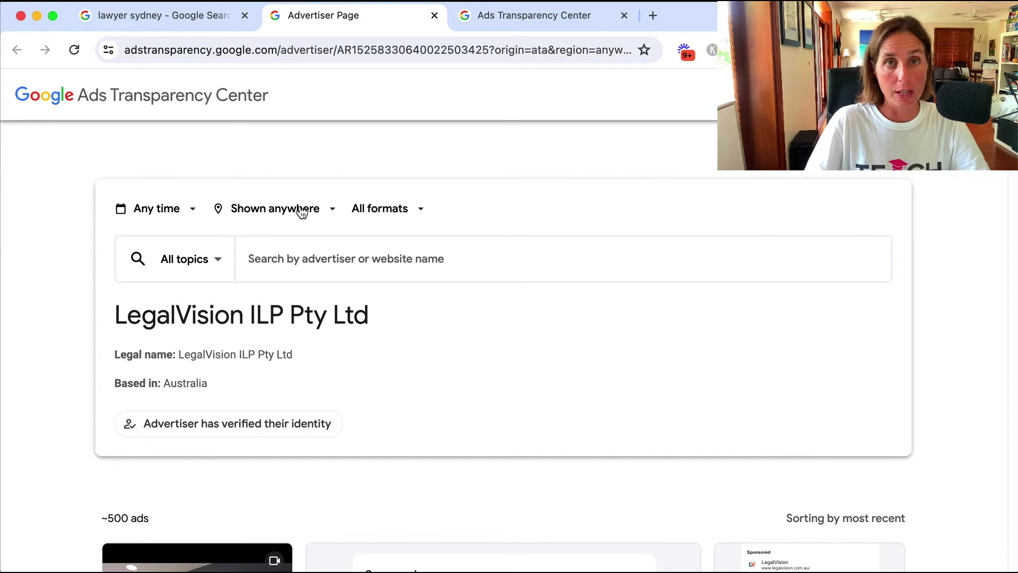
click(402, 211)
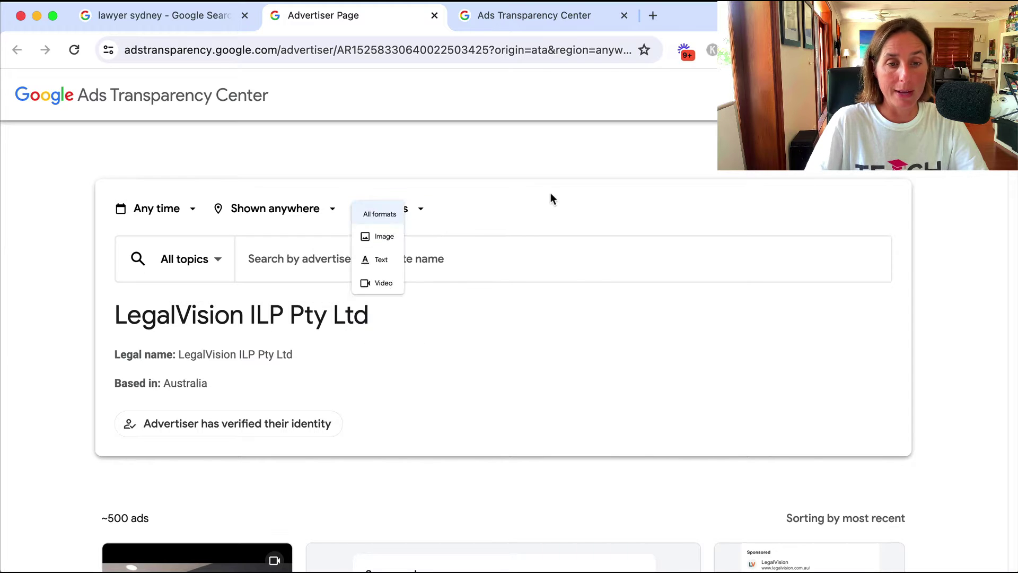
scroll(668, 355, down, 5)
scroll(39, 328, down, 1)
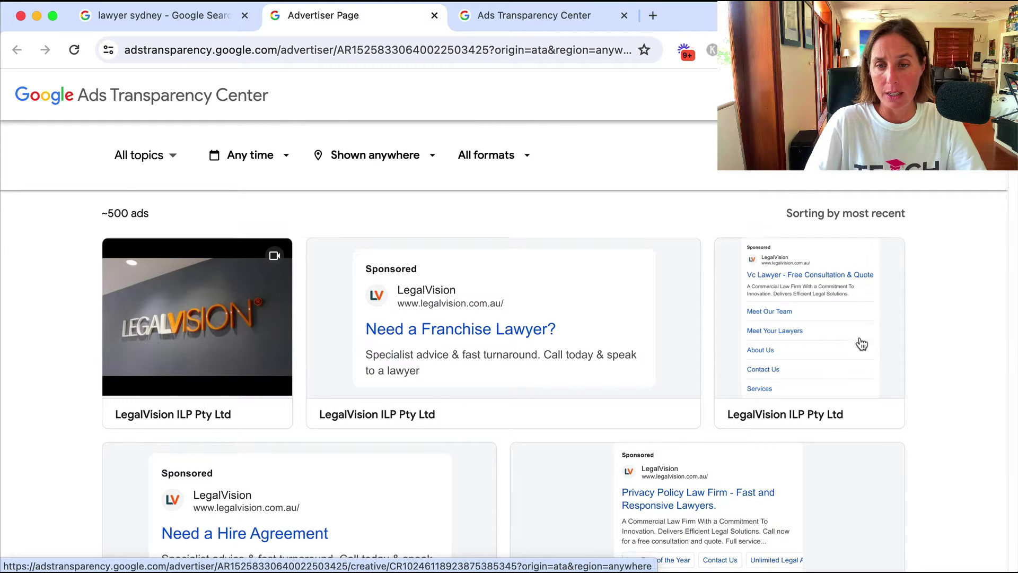
Scroll through LegalVision's unfiltered ads down to the Business Lawyer and IP Lawyers Australia ads
scroll(875, 361, down, 1)
scroll(921, 398, down, 8)
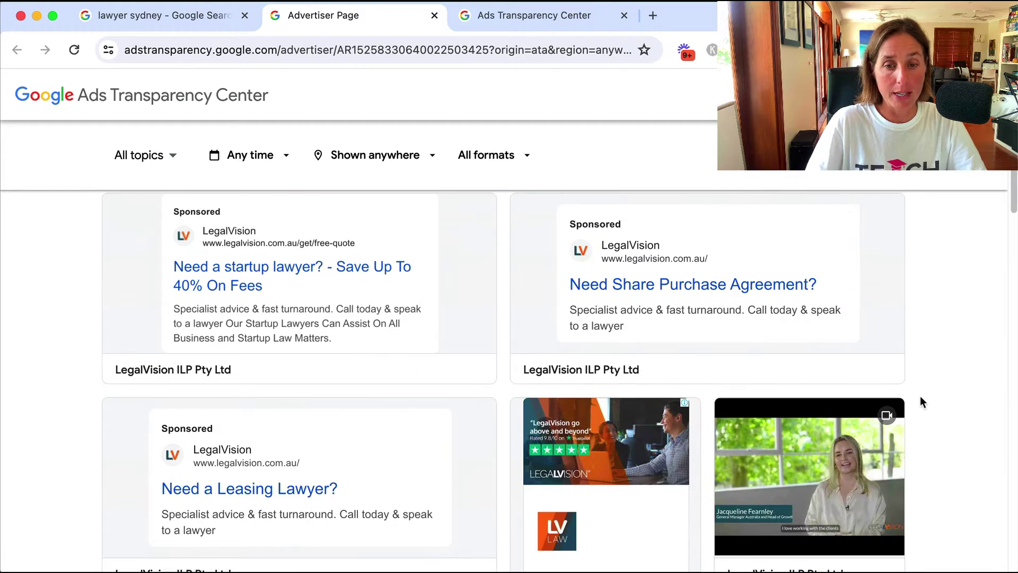
scroll(947, 373, up, 6)
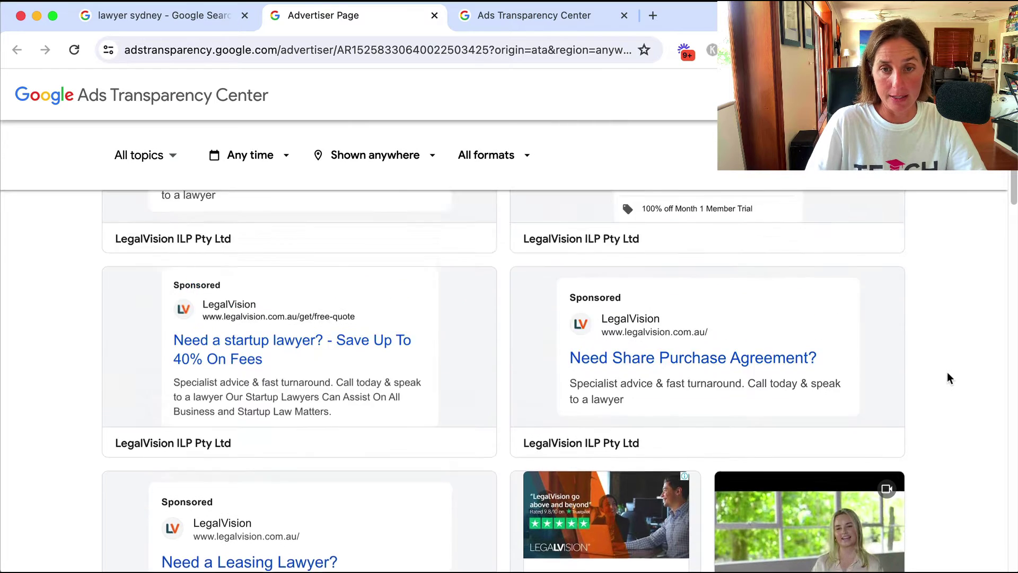
scroll(949, 377, up, 3)
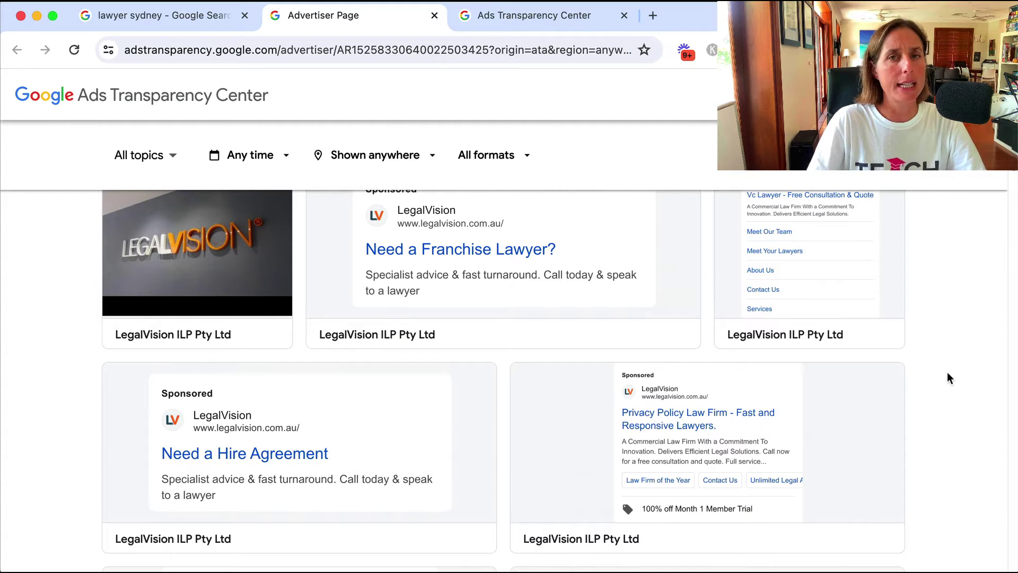
scroll(945, 377, down, 1)
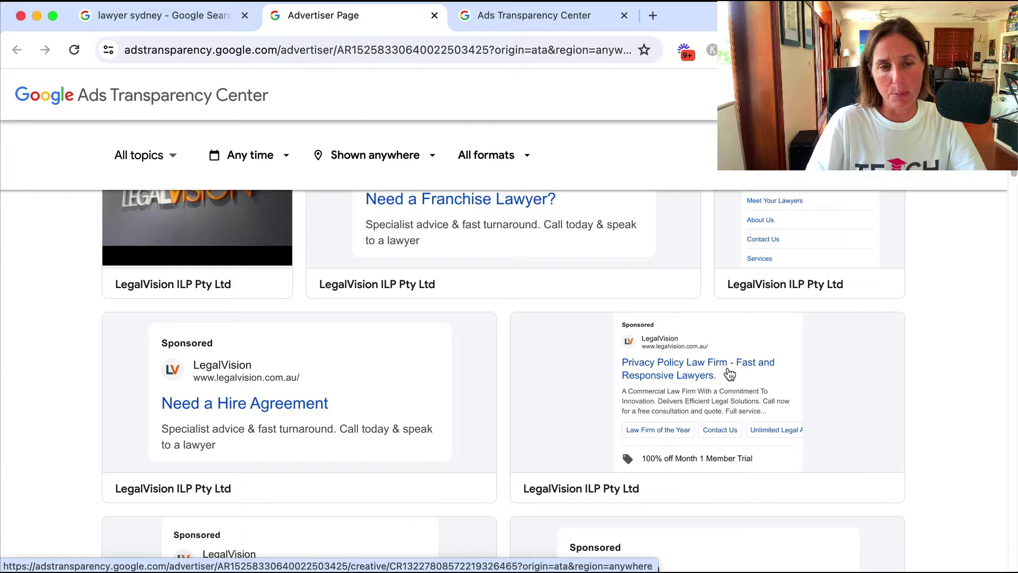
scroll(730, 374, down, 3)
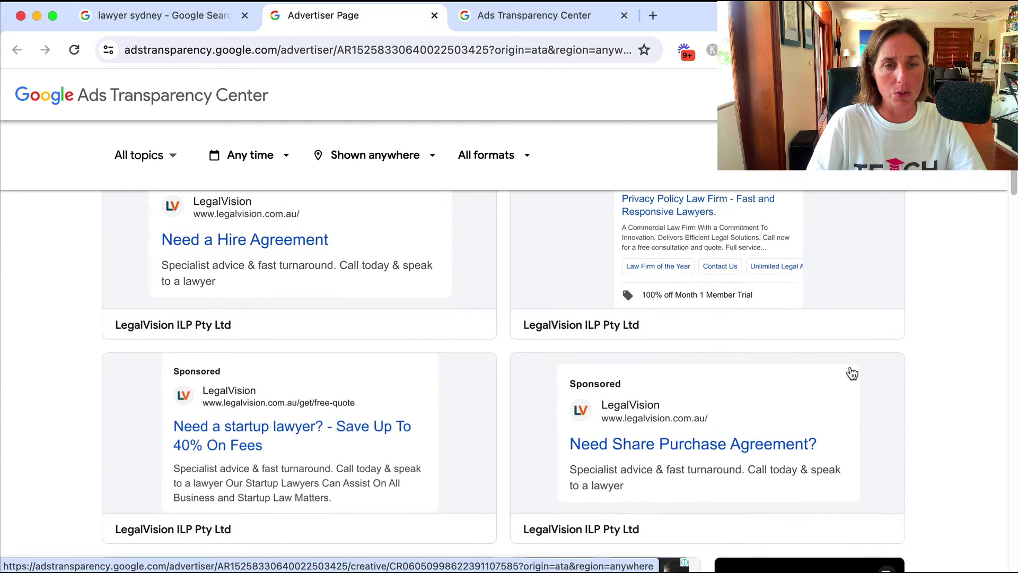
scroll(852, 374, down, 2)
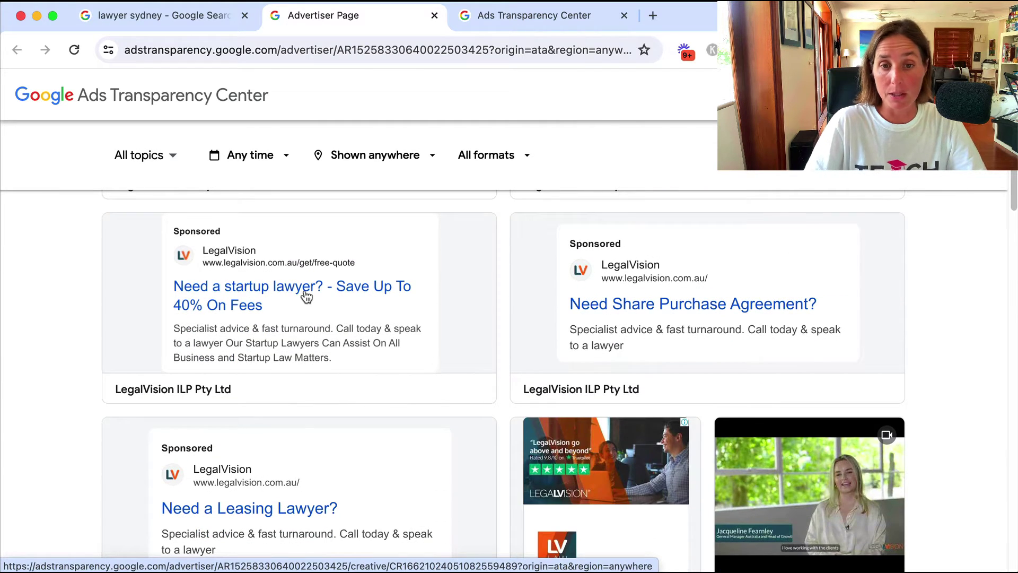
scroll(742, 333, down, 3)
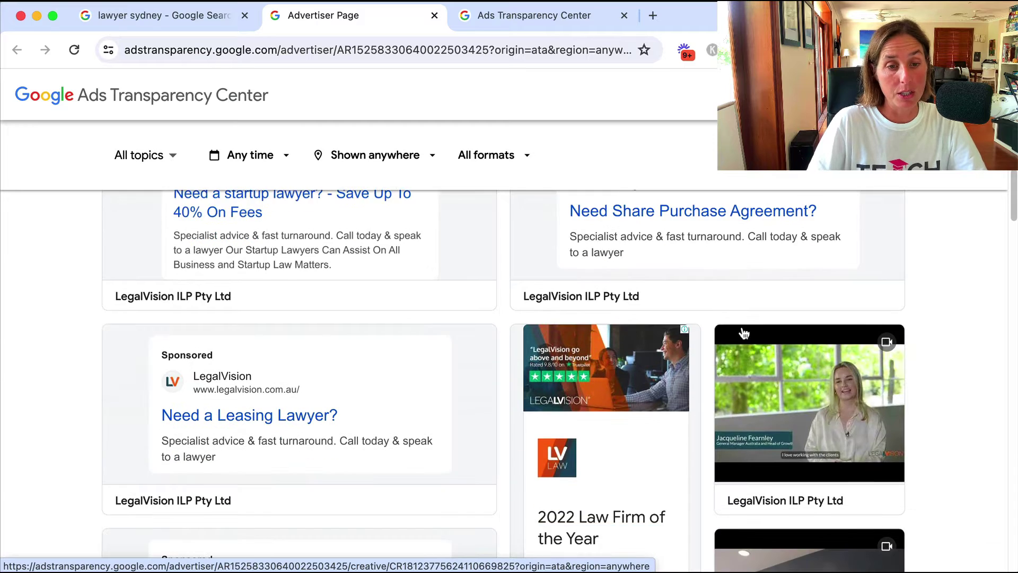
scroll(743, 333, down, 3)
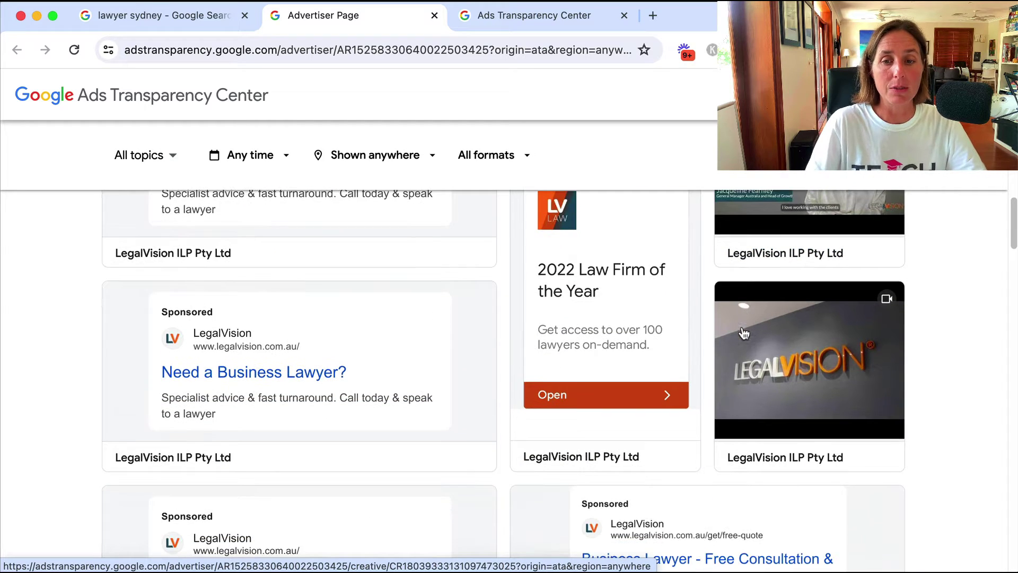
scroll(944, 411, down, 3)
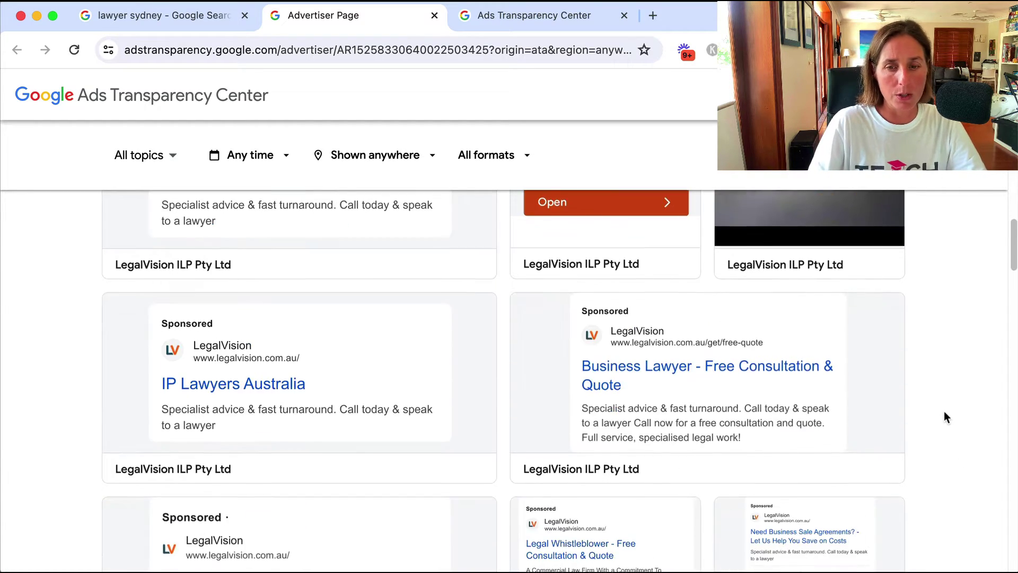
scroll(944, 411, up, 10)
Filter LegalVision's ads to Video, narrowing about 500 ads to 8
click(411, 264)
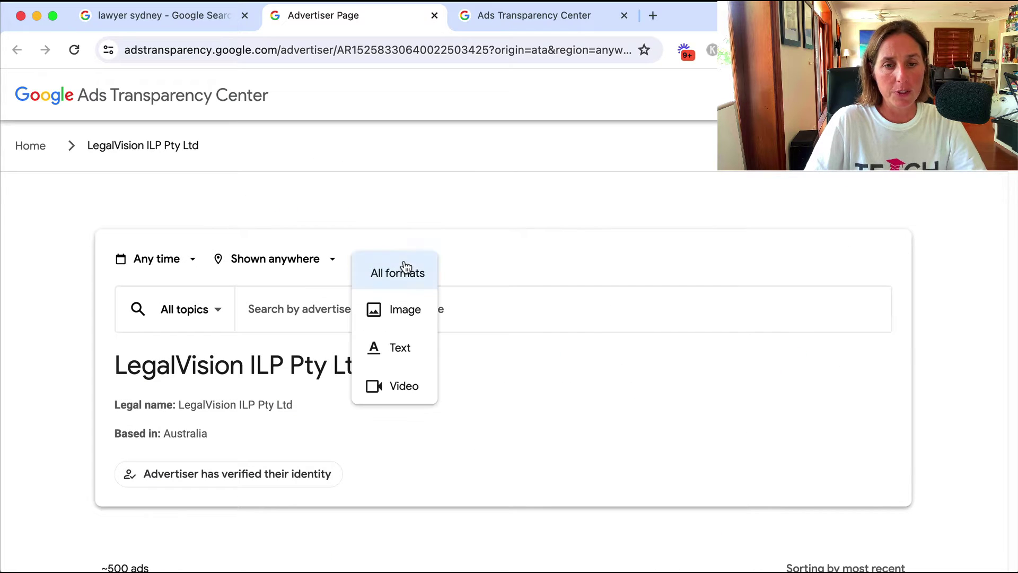
click(403, 386)
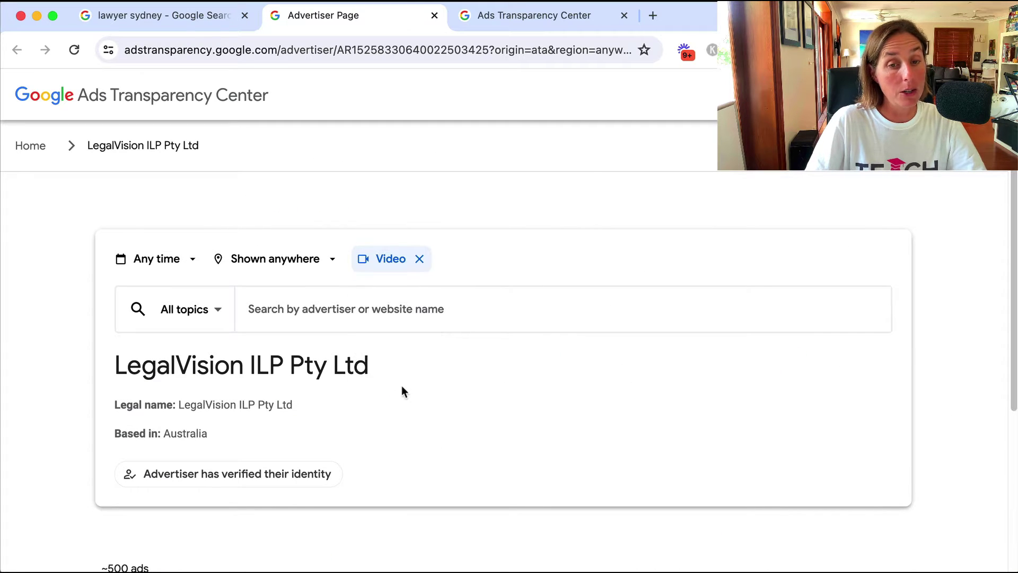
scroll(944, 333, down, 5)
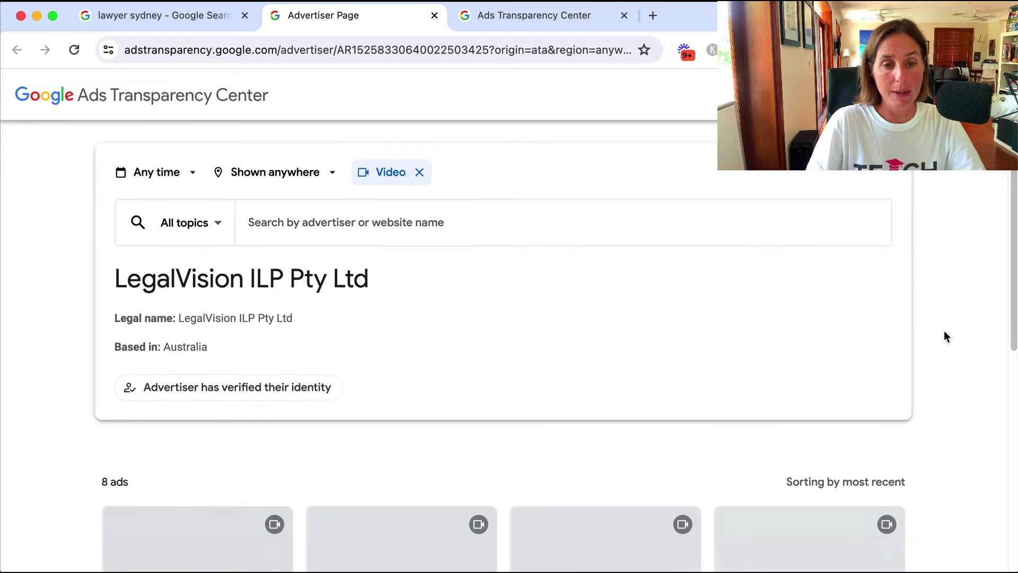
scroll(943, 337, down, 2)
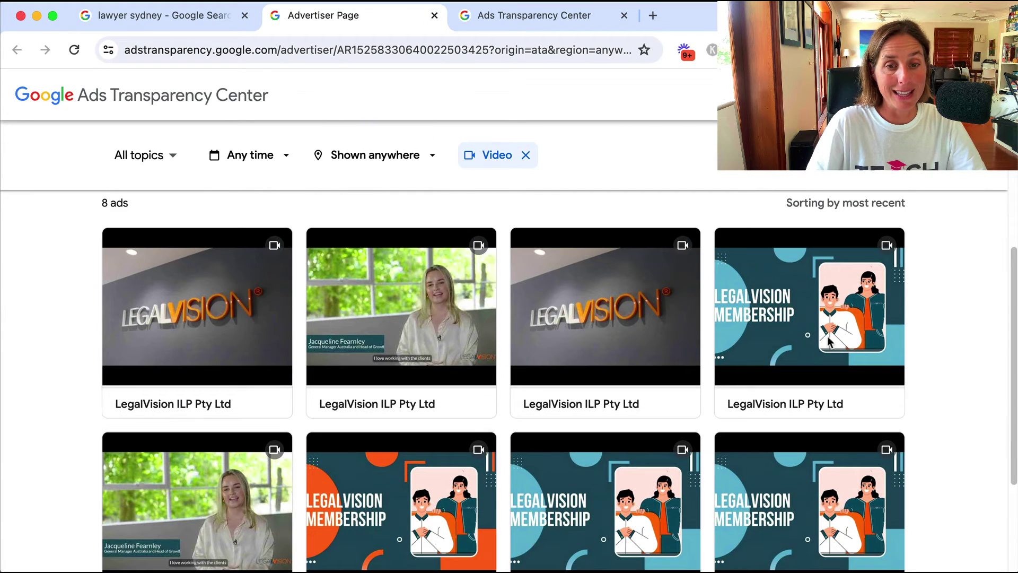
Inspect the first video ad's details, then return to LegalVision's advertiser page
click(195, 315)
scroll(194, 315, down, 3)
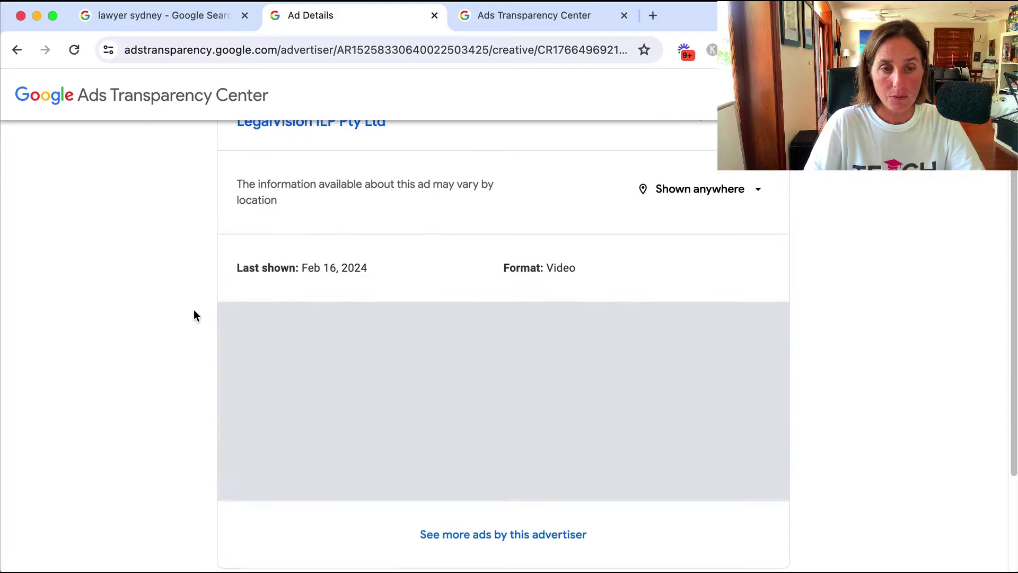
scroll(208, 357, up, 3)
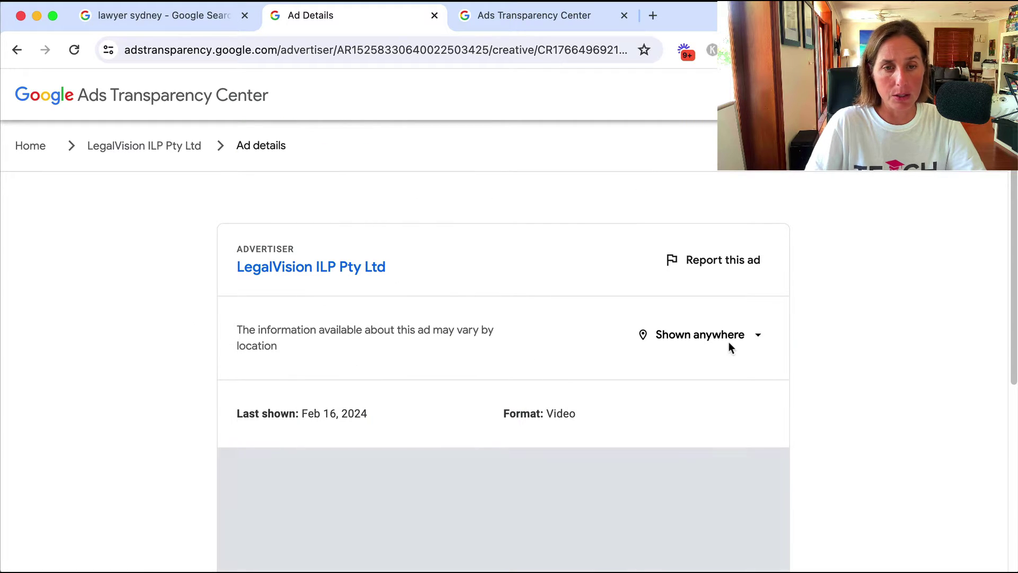
scroll(181, 362, down, 5)
scroll(182, 362, up, 2)
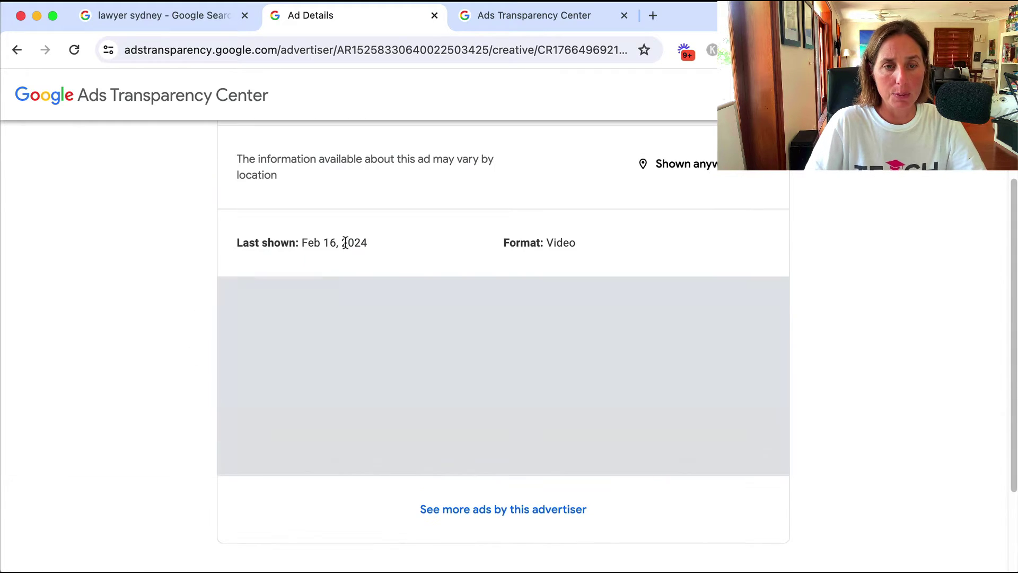
scroll(366, 391, down, 3)
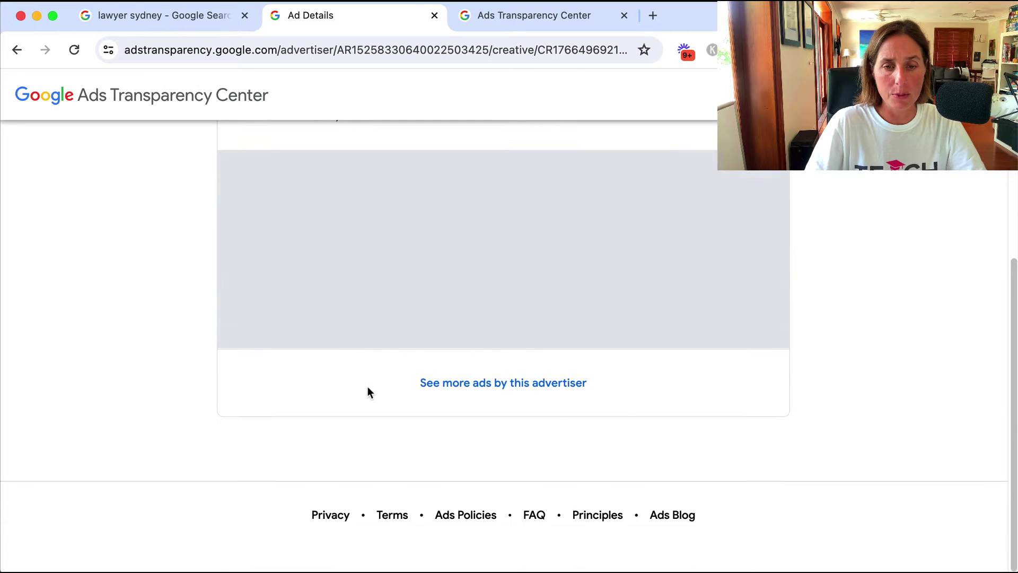
scroll(368, 391, up, 4)
scroll(355, 390, up, 2)
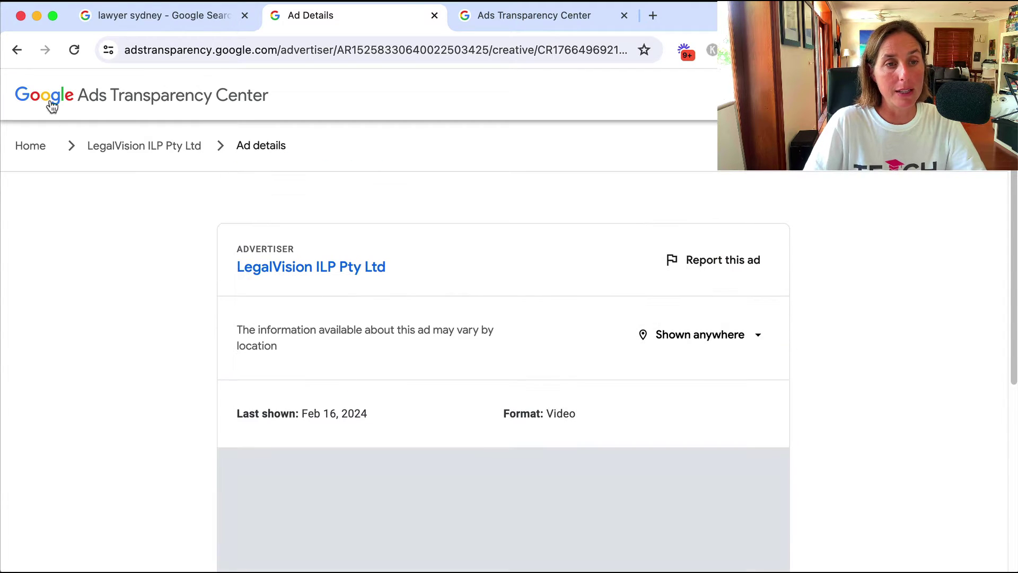
click(19, 50)
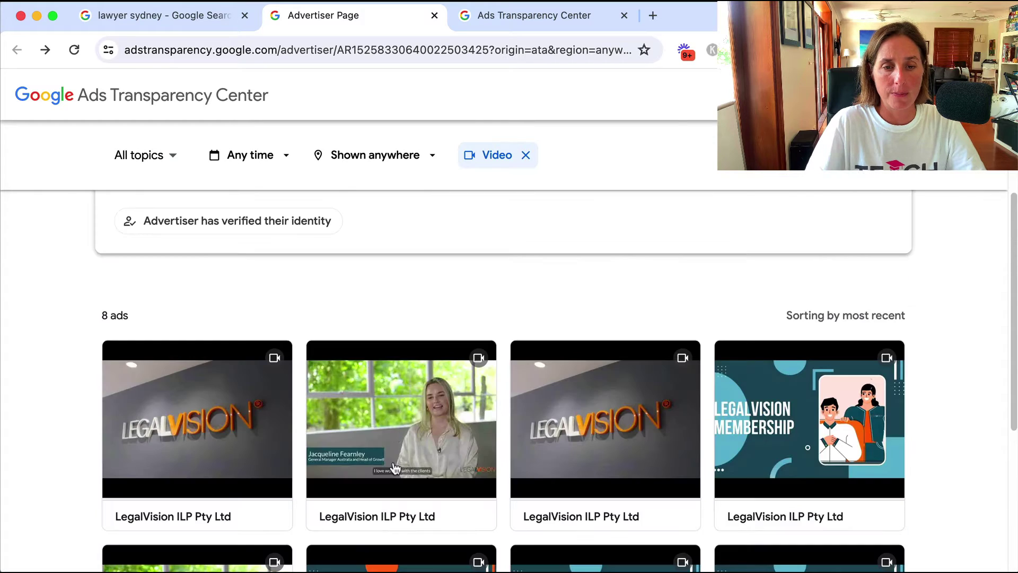
Play the About LegalVision Short video ad and cycle through its 3 variations
click(398, 440)
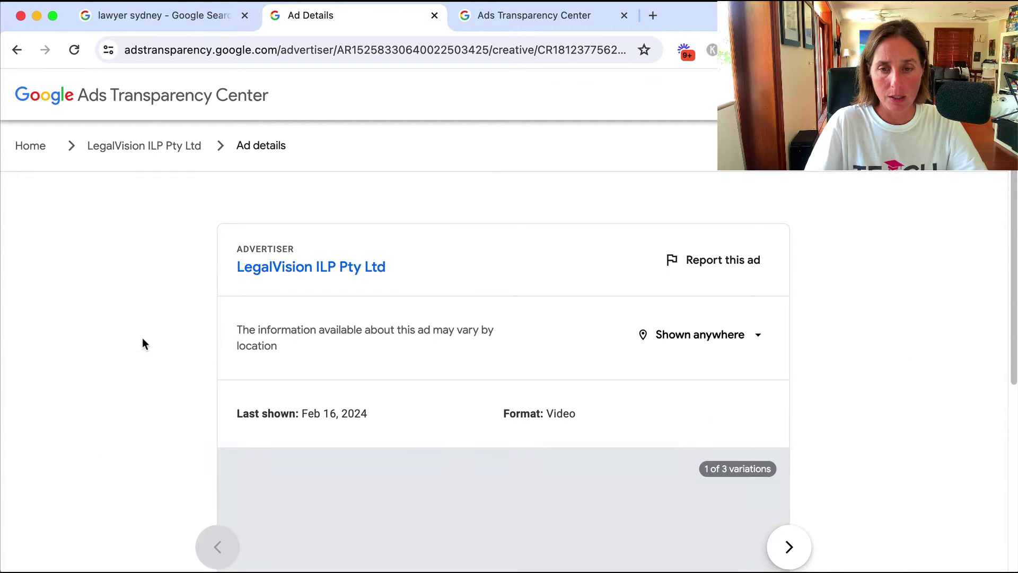
scroll(142, 339, down, 5)
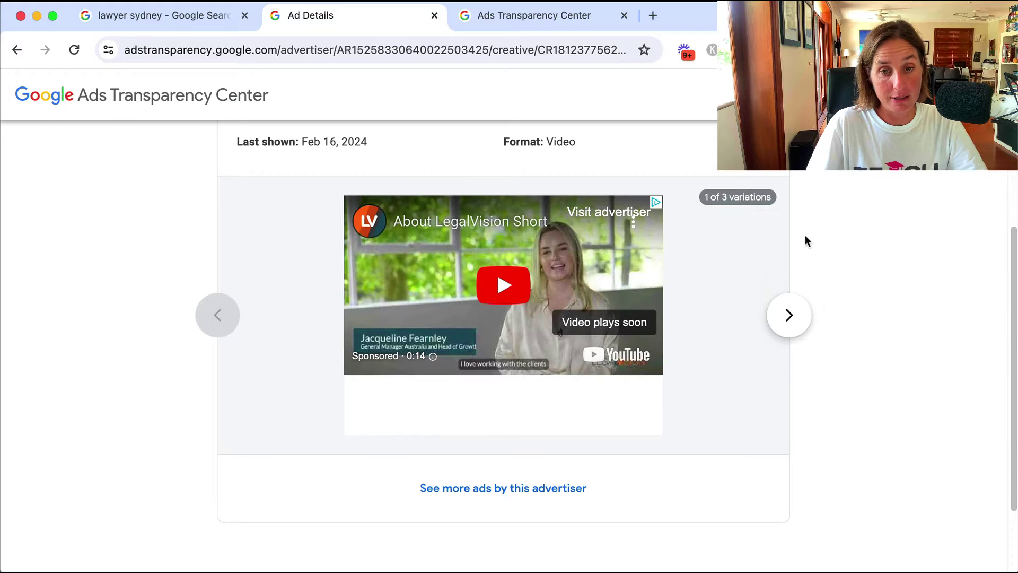
click(502, 289)
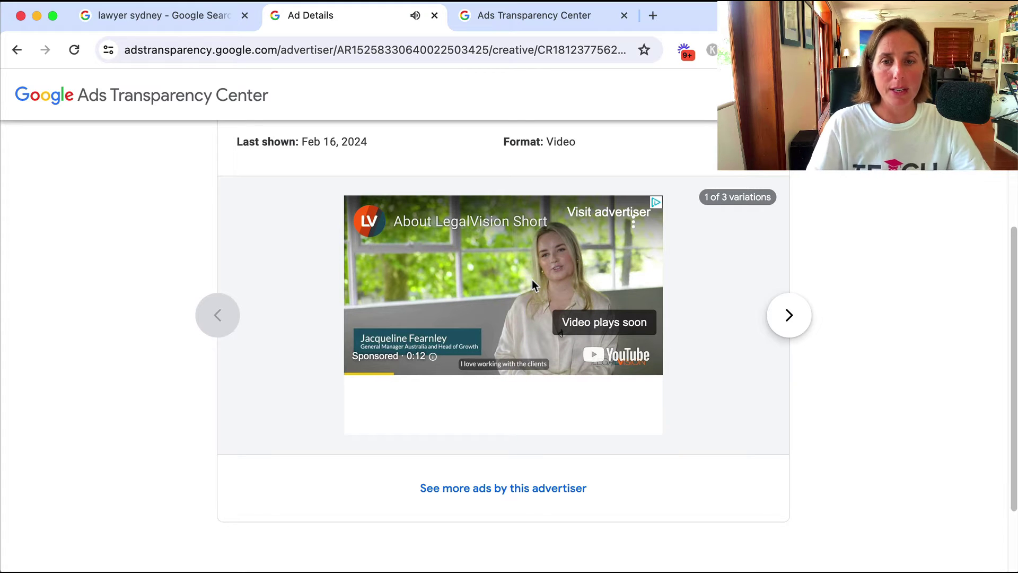
click(789, 317)
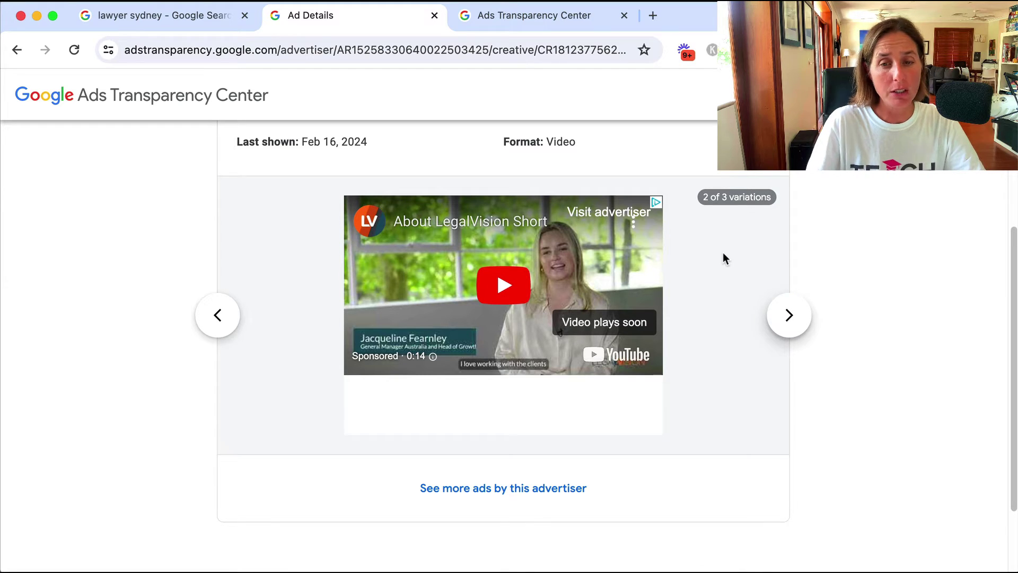
click(791, 317)
click(218, 316)
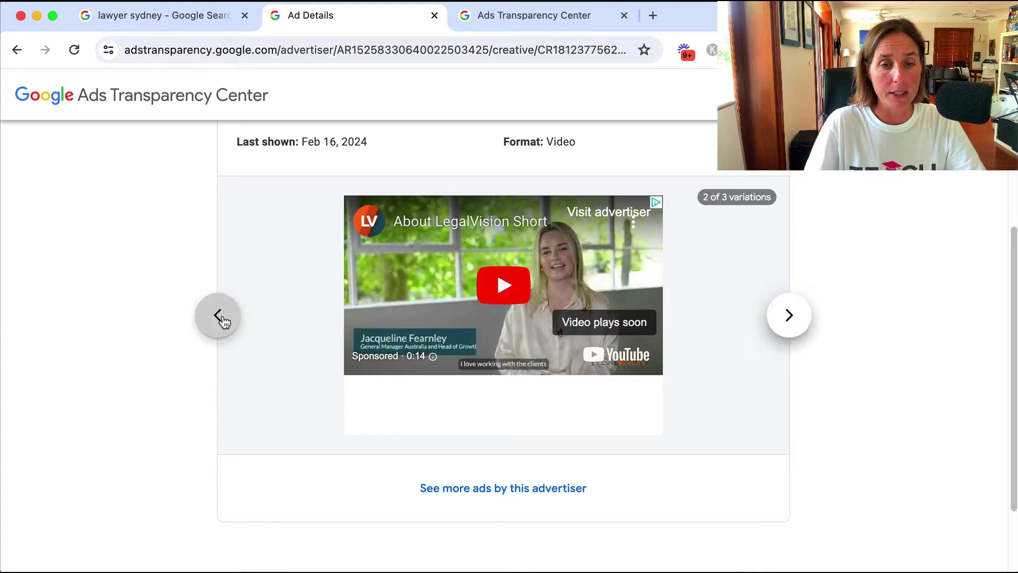
click(222, 316)
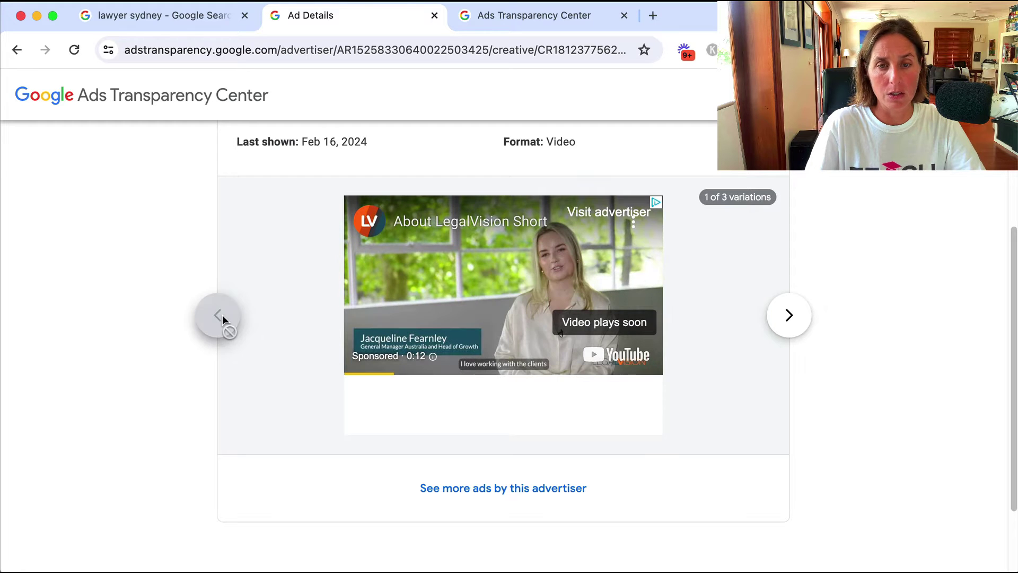
Filter LegalVision's ads to Text format and browse the results
scroll(727, 335, up, 5)
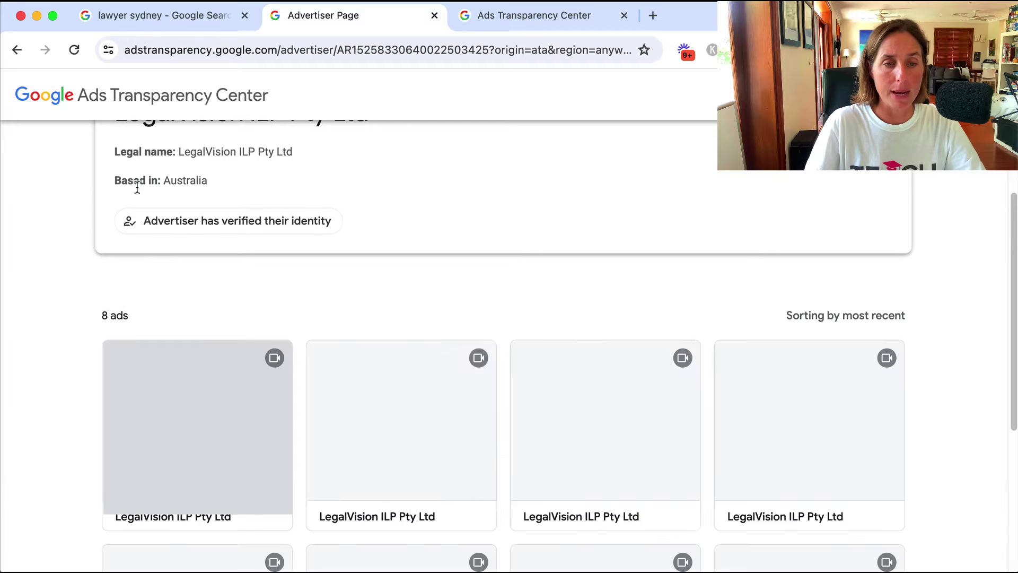
scroll(372, 262, up, 3)
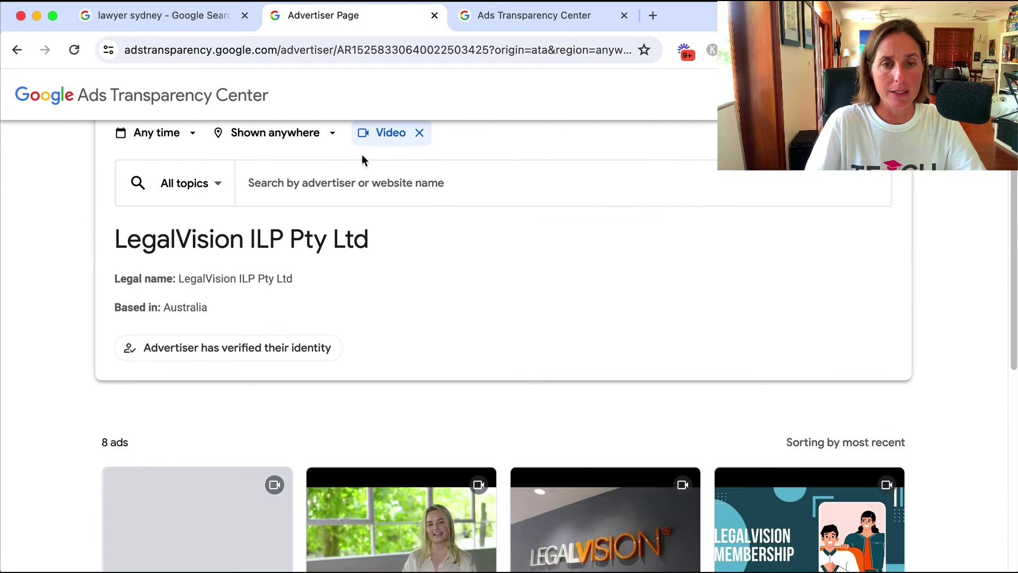
click(393, 133)
click(396, 214)
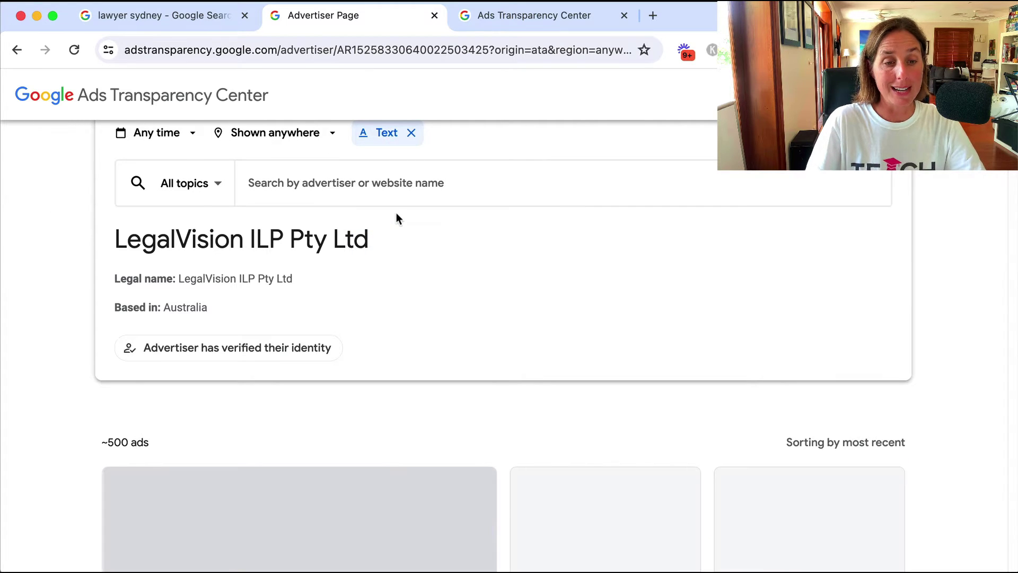
scroll(956, 416, down, 5)
scroll(957, 416, down, 10)
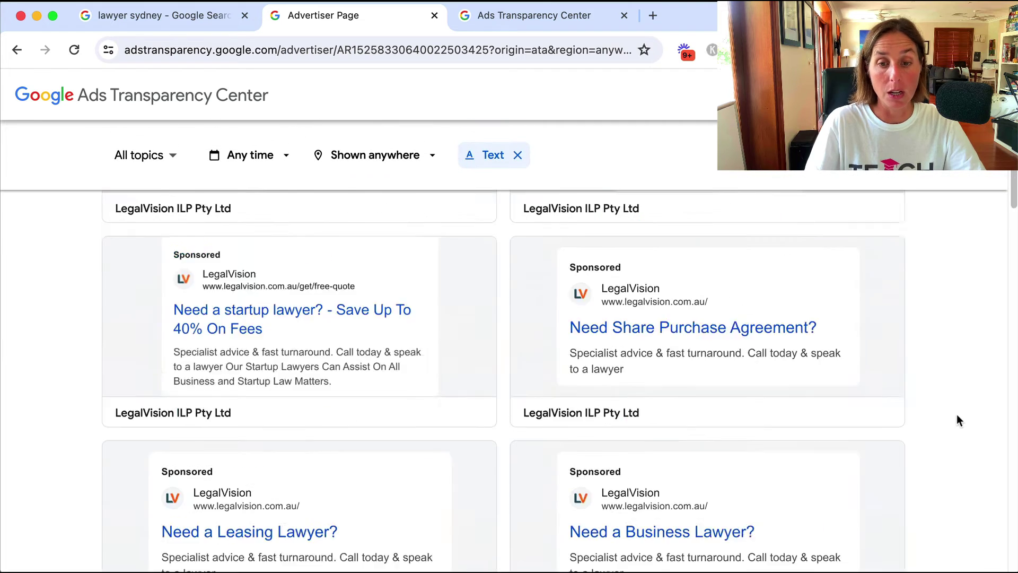
scroll(958, 415, up, 15)
scroll(957, 416, up, 3)
Switch the format filter to Image, listing 29 ads shown anywhere
click(393, 261)
click(391, 305)
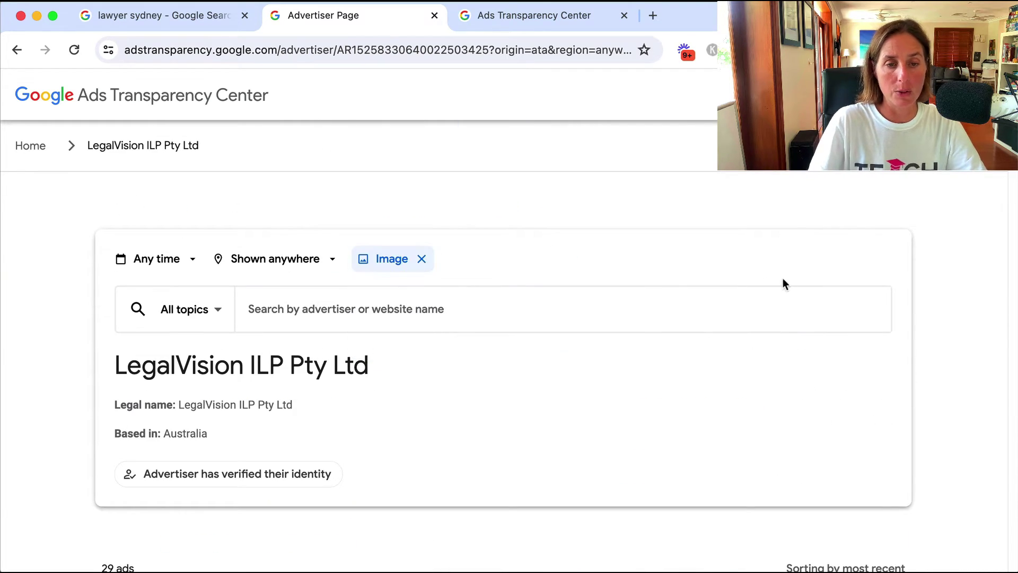
scroll(910, 341, down, 5)
scroll(910, 337, up, 2)
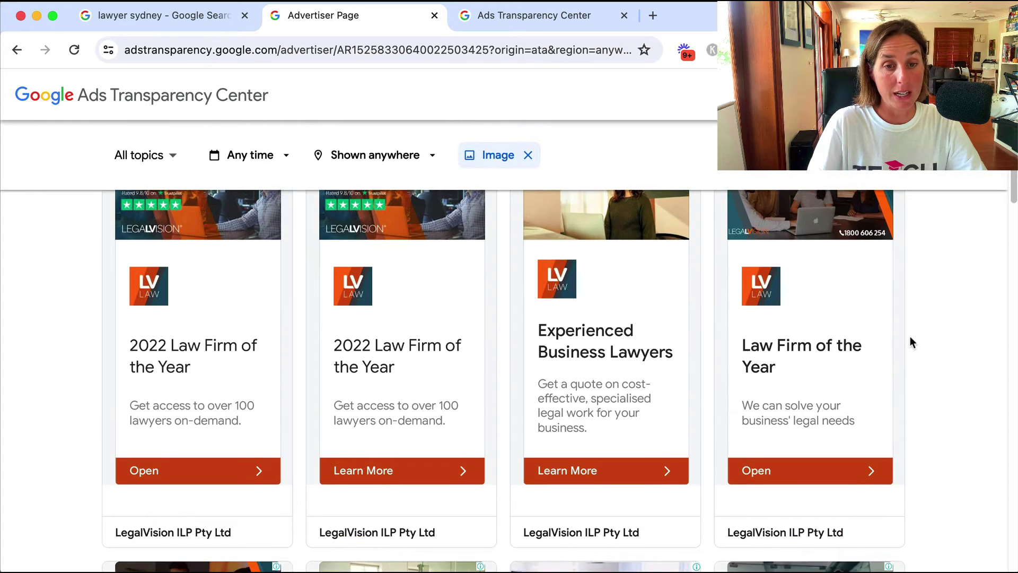
scroll(434, 461, up, 5)
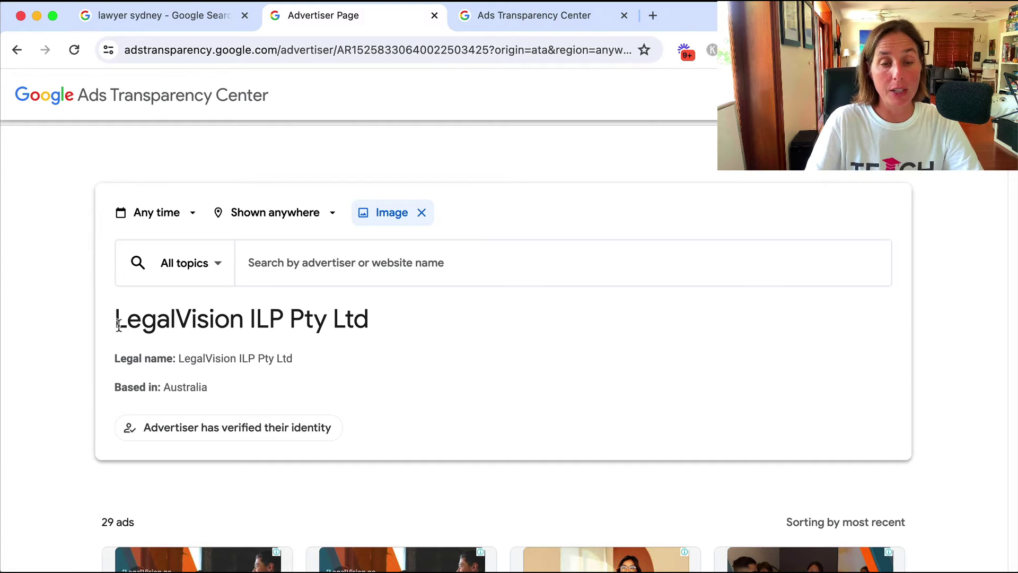
Close LegalVision's advertiser page and bring up the Nyman Gibson Miralis ad's advertiser details
click(435, 16)
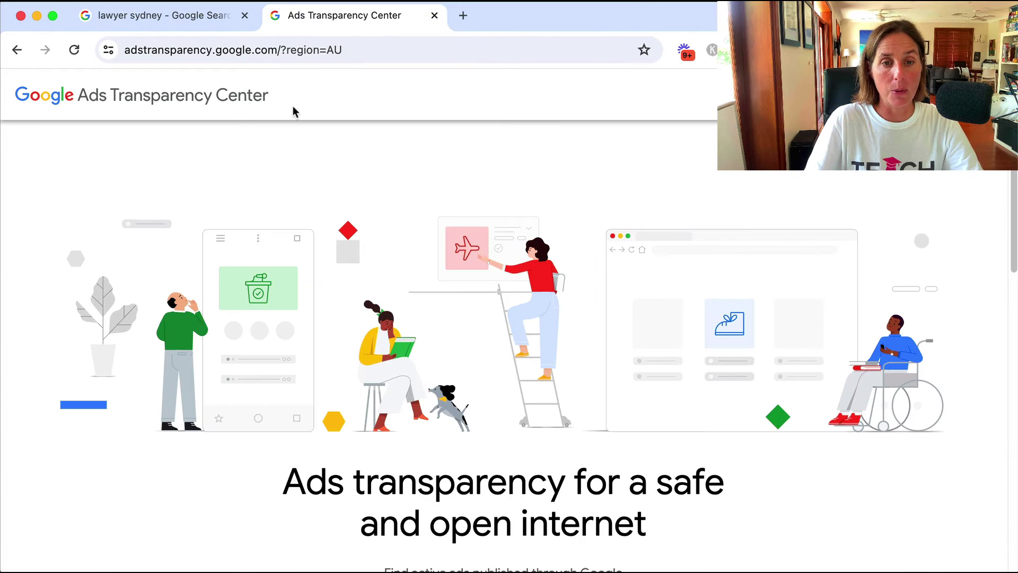
click(192, 15)
scroll(246, 287, down, 2)
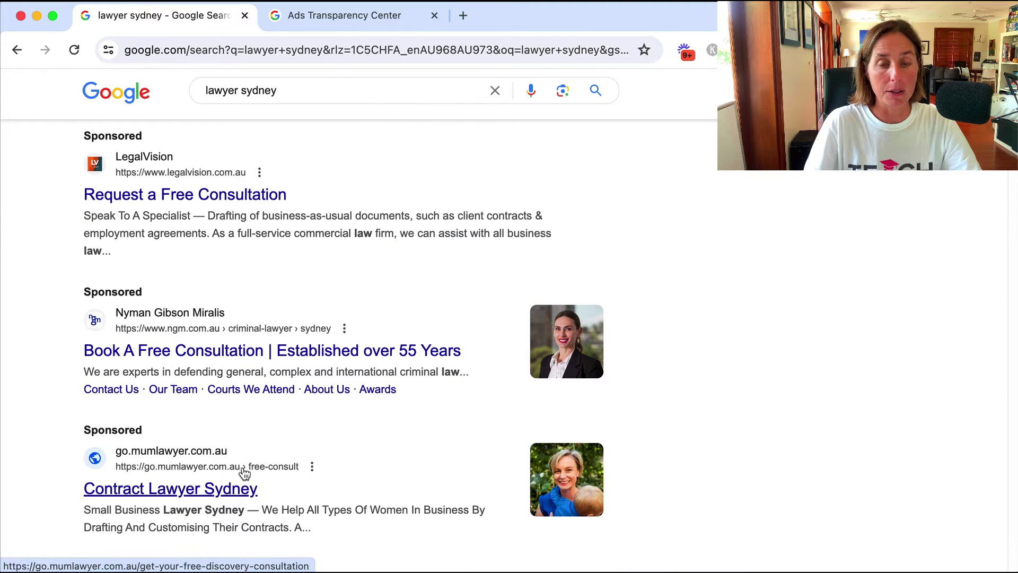
click(346, 329)
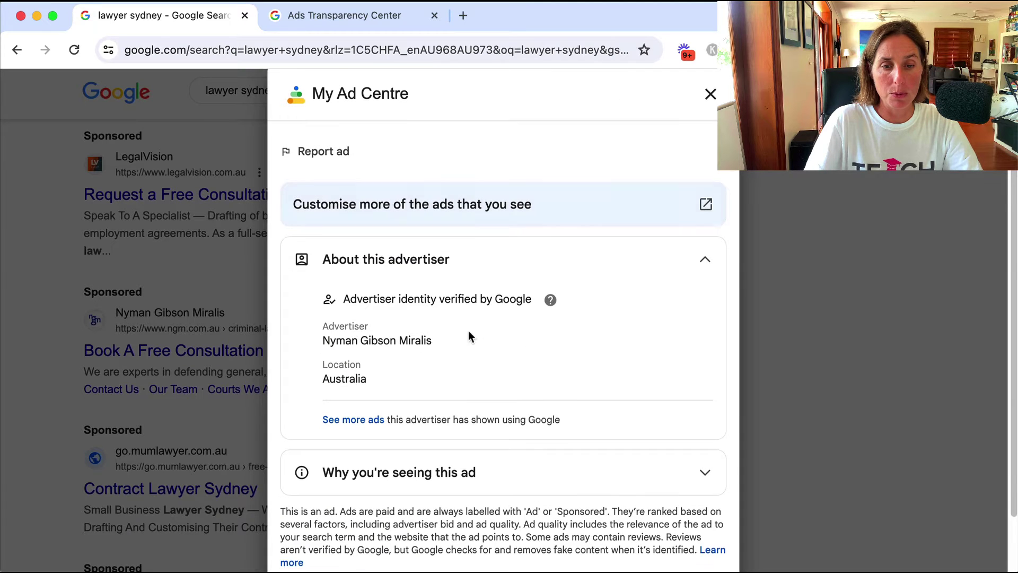
scroll(469, 334, down, 2)
Review Nyman Gibson Miralis's 14 ads, then close that page and the ad panel
click(373, 369)
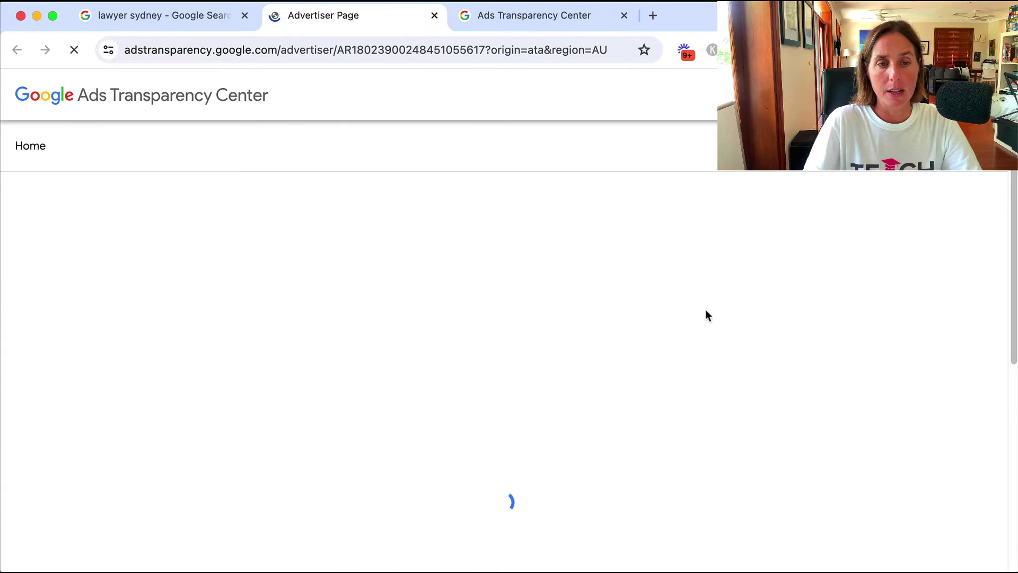
scroll(806, 354, down, 5)
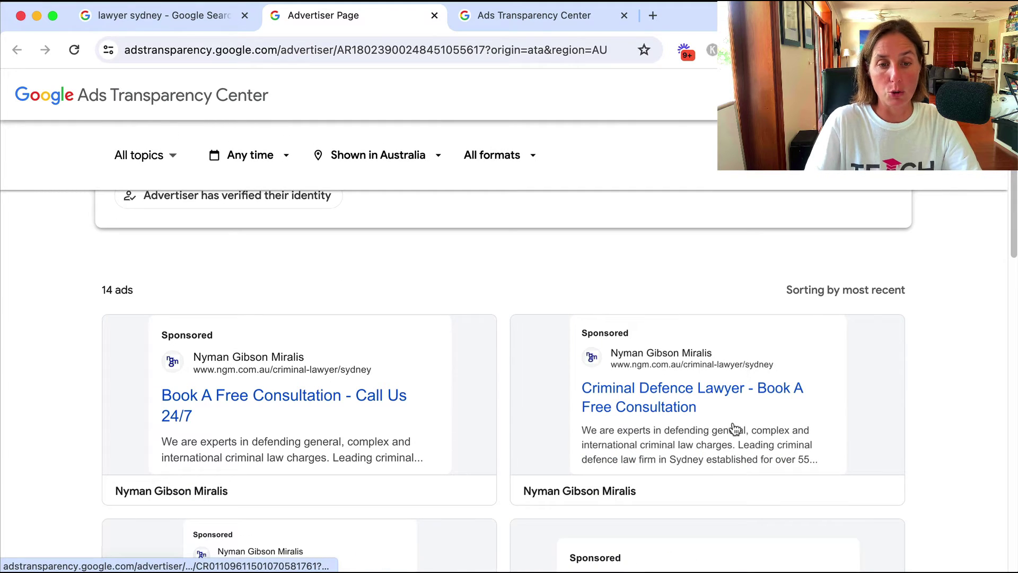
scroll(734, 429, up, 5)
click(435, 15)
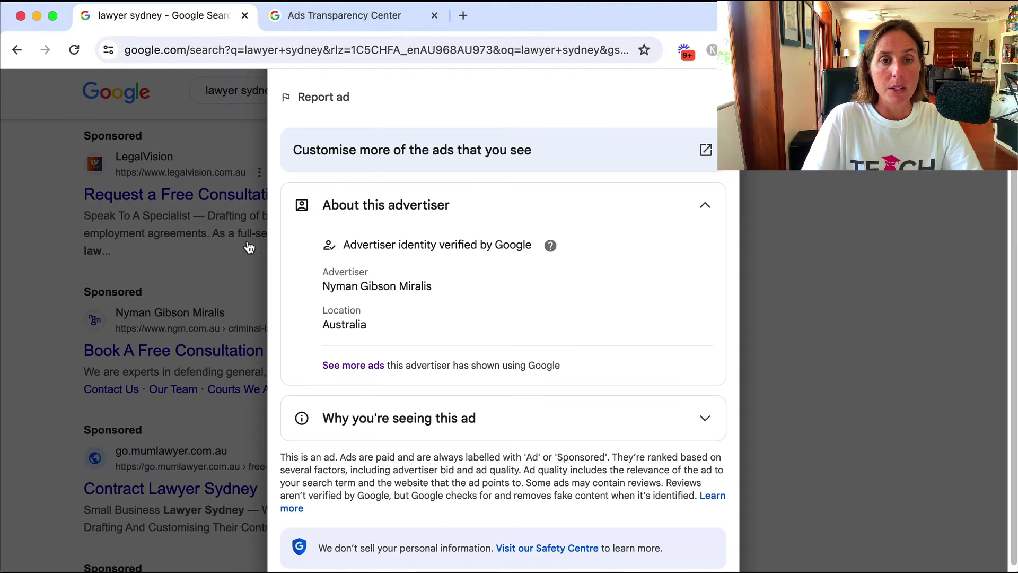
scroll(583, 207, up, 2)
click(709, 95)
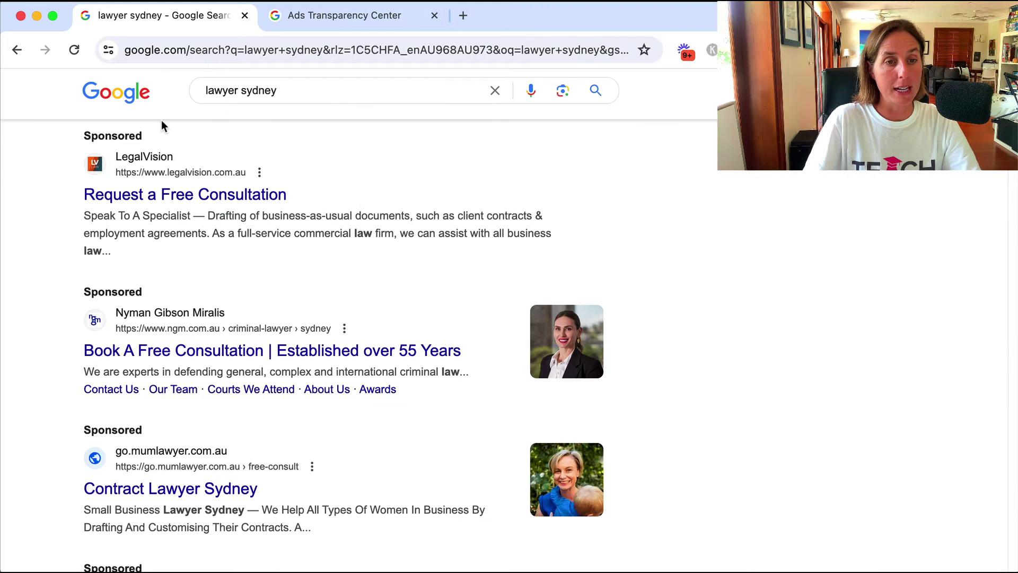
scroll(440, 220, up, 3)
Search 'weight wat' in Ads Transparency Center and open weightwatchers.com's ads
click(373, 18)
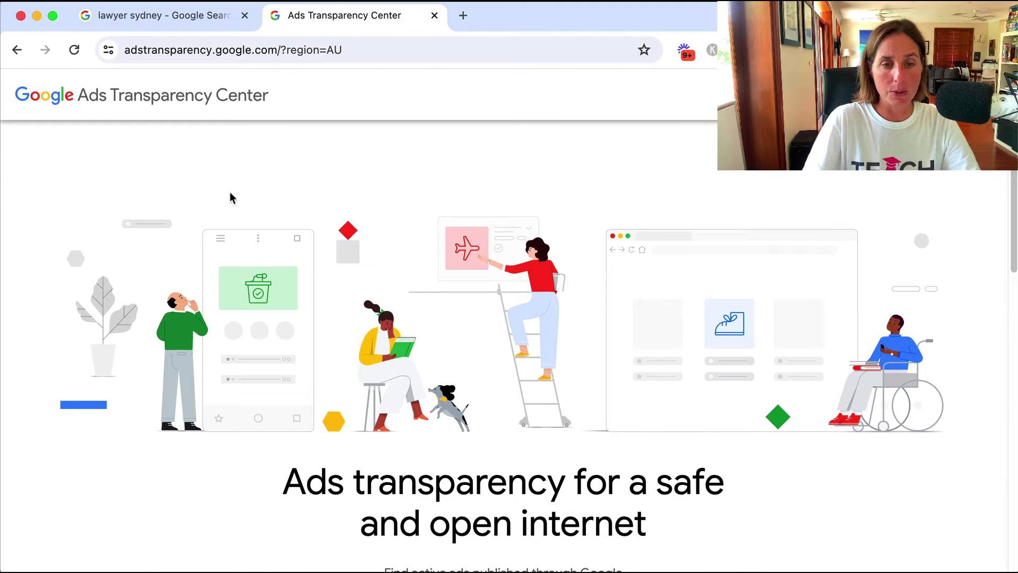
scroll(230, 197, down, 5)
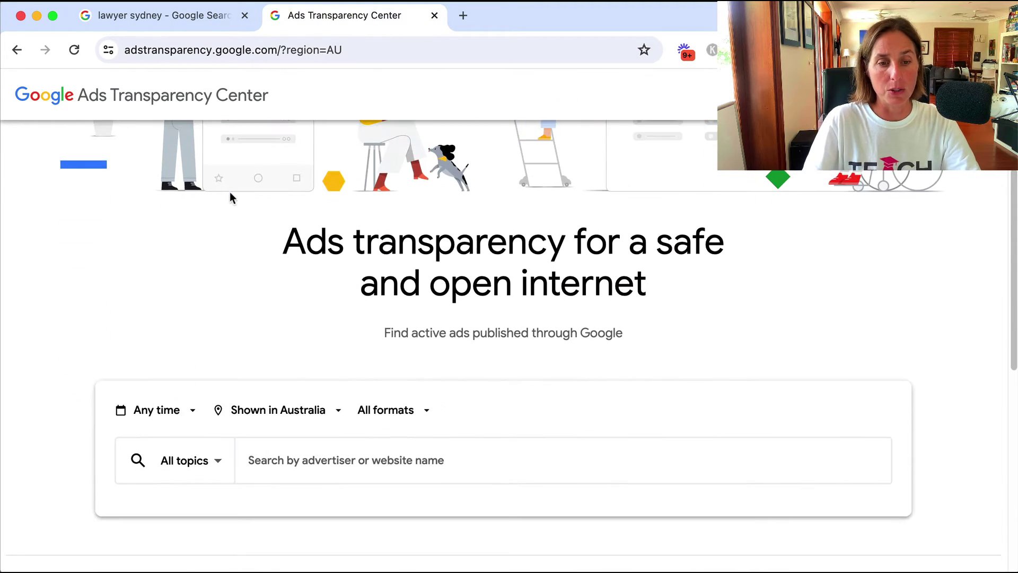
click(301, 366)
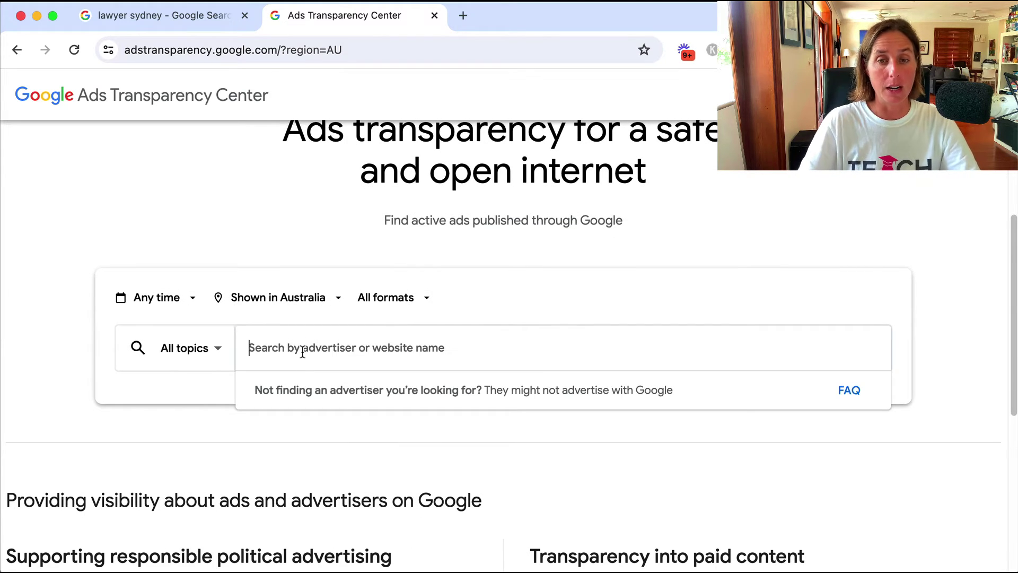
text(weight wat)
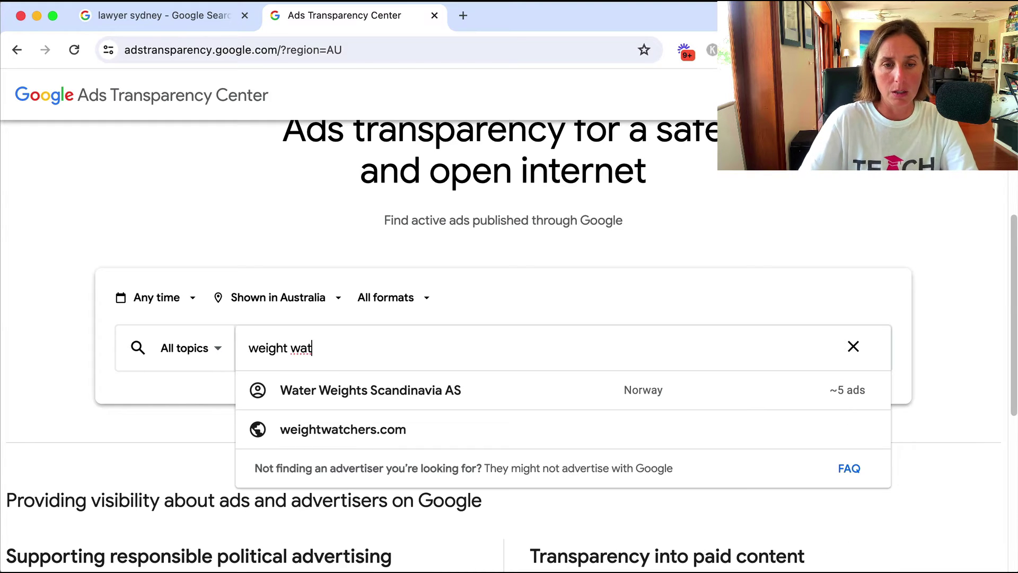
click(309, 438)
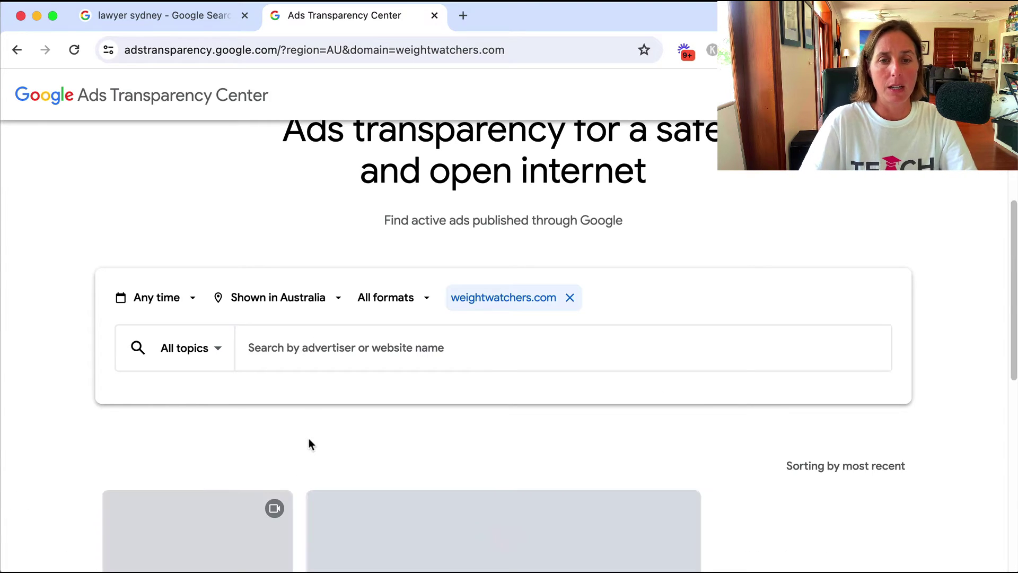
scroll(865, 441, down, 3)
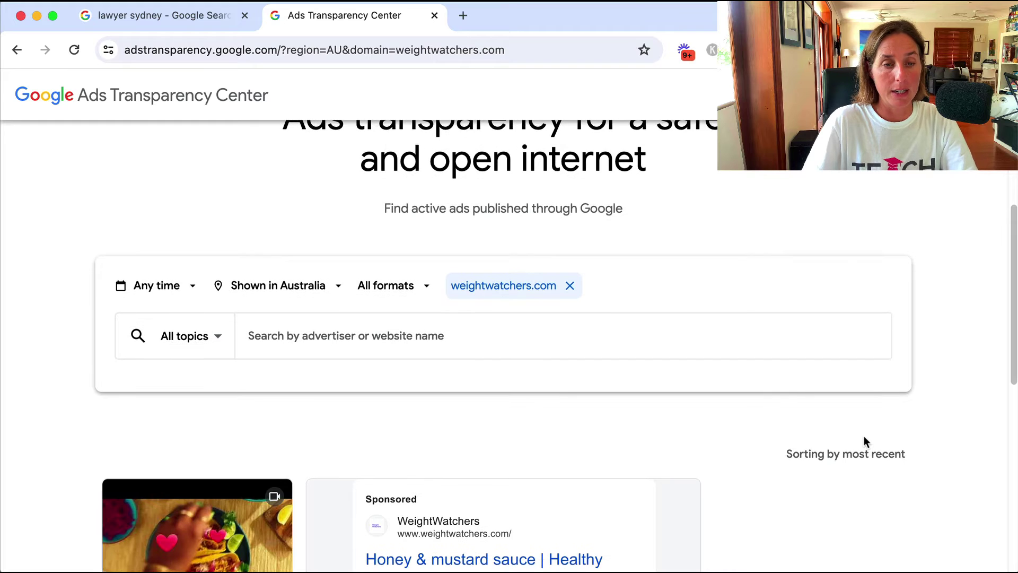
scroll(865, 442, down, 8)
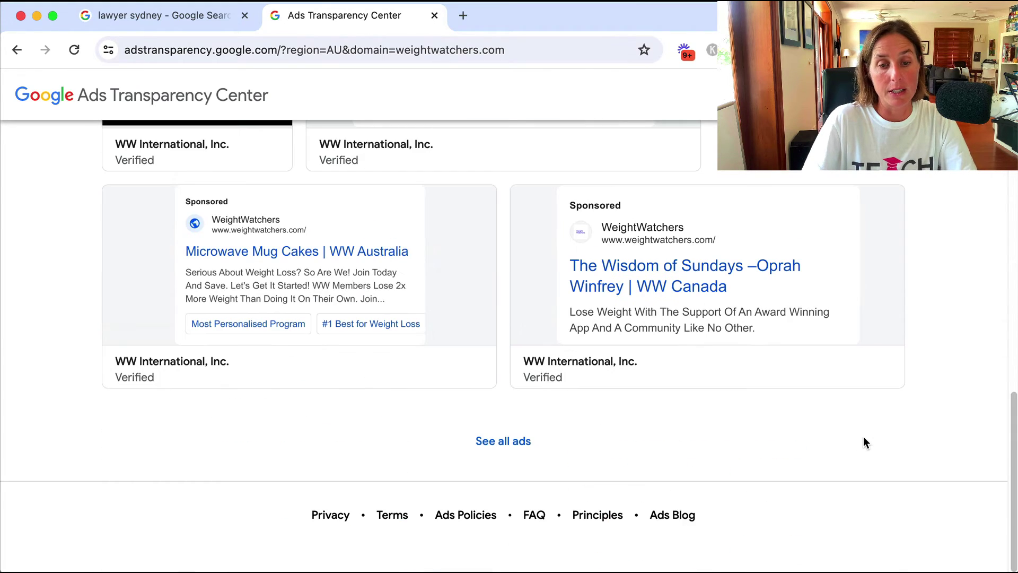
scroll(866, 426, up, 15)
scroll(865, 425, down, 5)
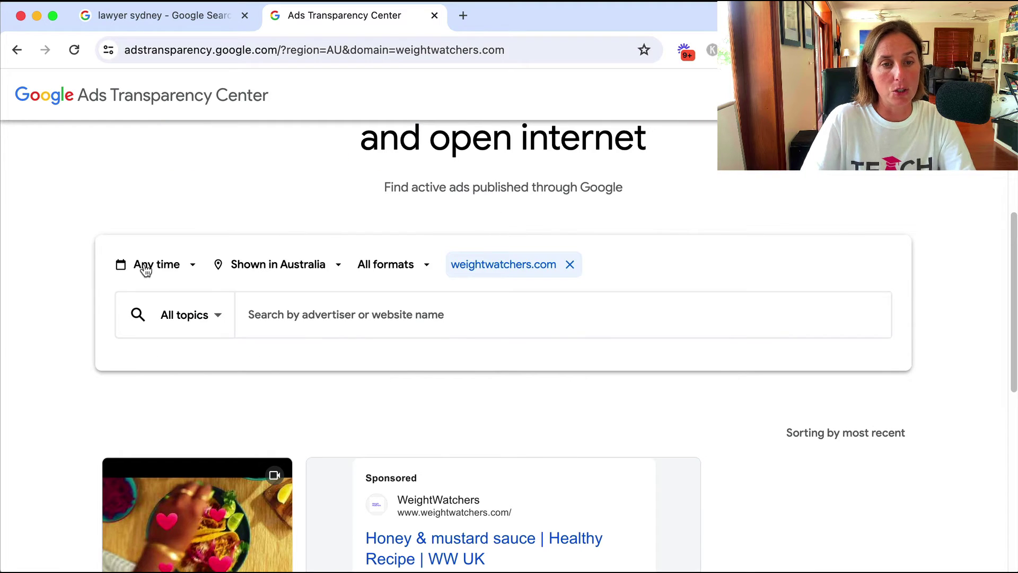
Set the region filter to Anywhere for WW International, Inc.'s ads
click(260, 273)
click(284, 275)
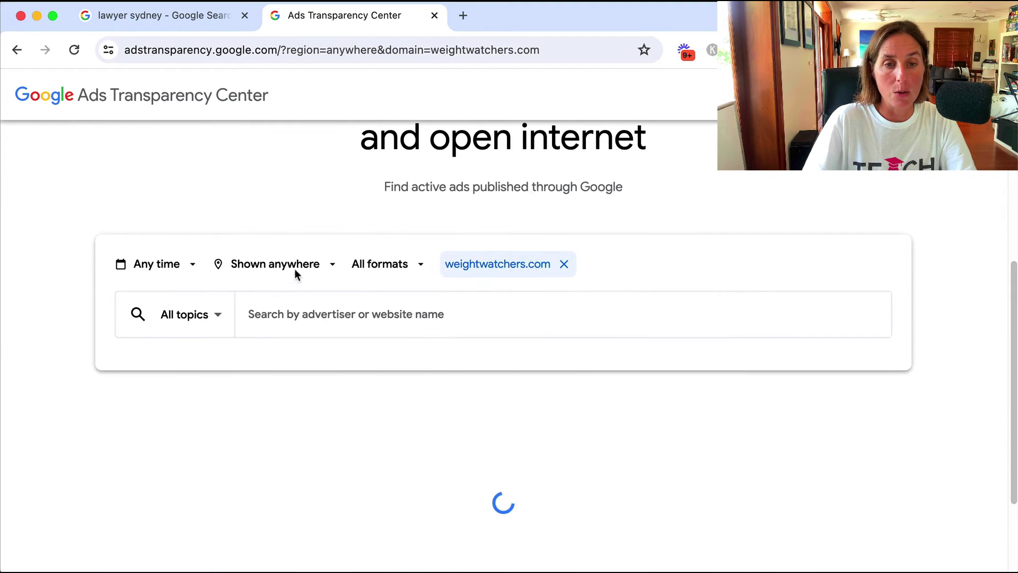
scroll(884, 418, down, 6)
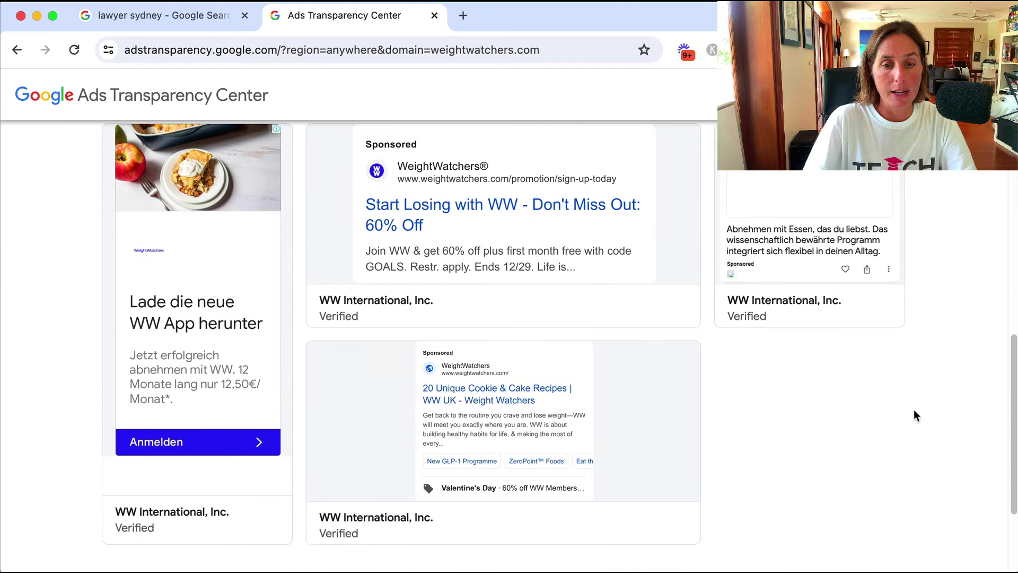
scroll(914, 409, up, 10)
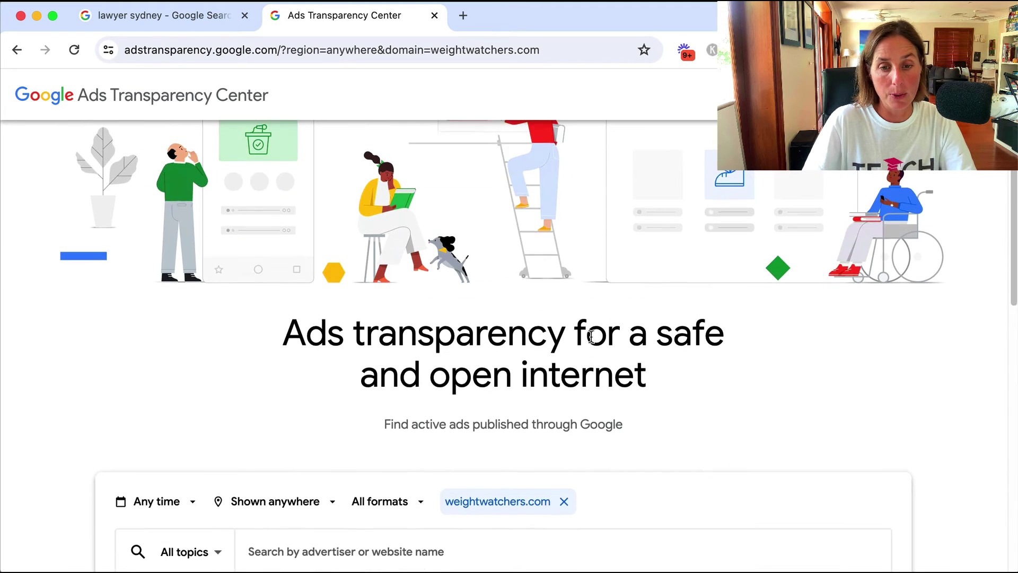
scroll(591, 339, down, 2)
Remove the weightwatchers.com advertiser filter chip
click(572, 392)
scroll(581, 352, down, 3)
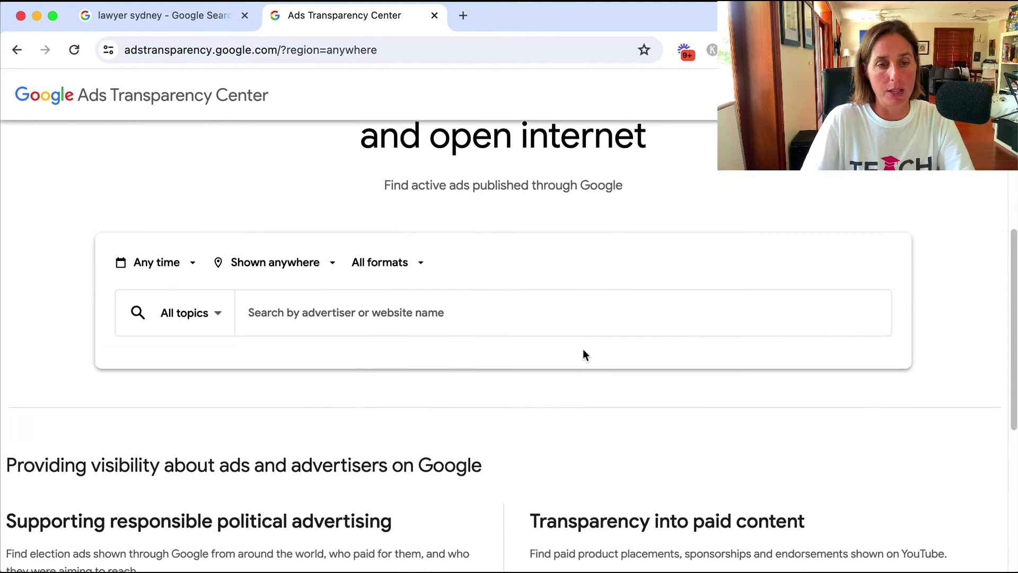
scroll(107, 142, up, 8)
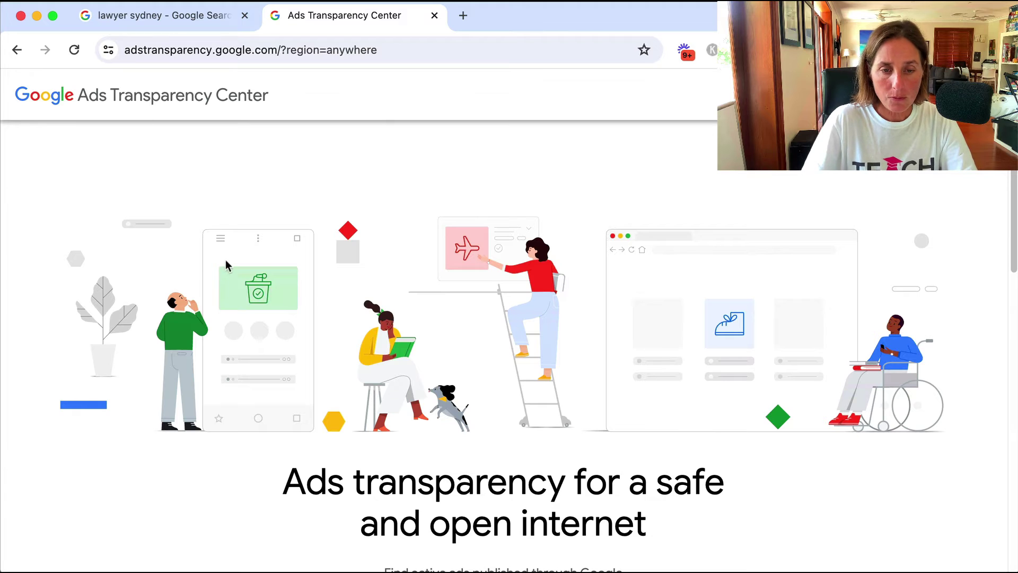
scroll(226, 268, down, 5)
Search 'dentis' and open Nu Dentistry's advertiser page with 33 ads
click(364, 404)
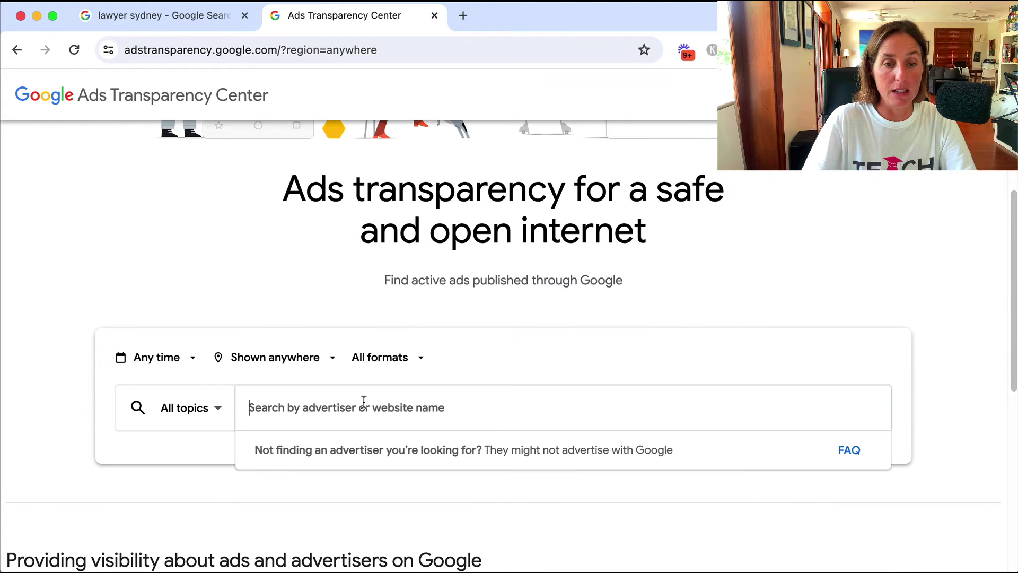
text(dentist)
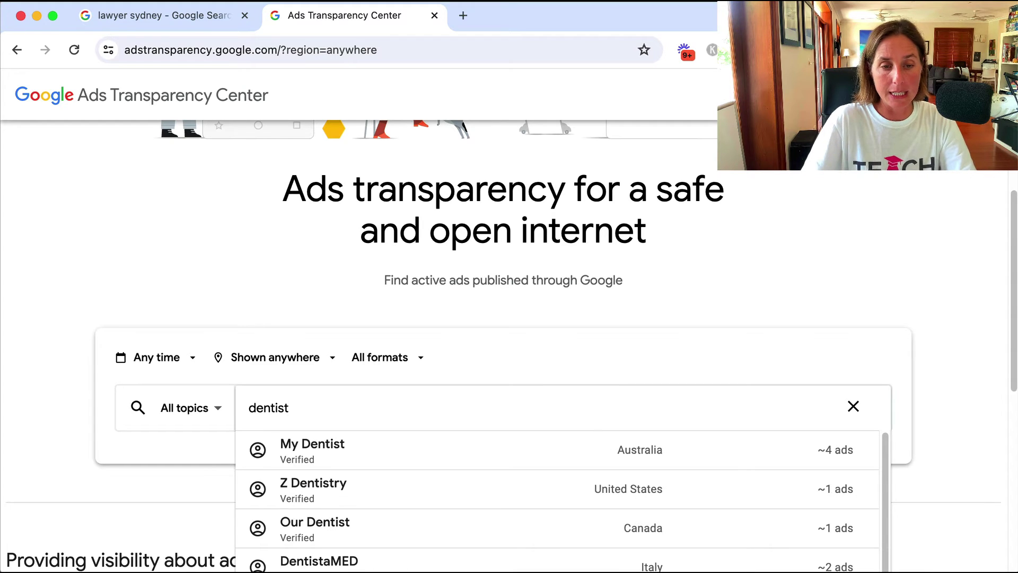
scroll(134, 291, down, 4)
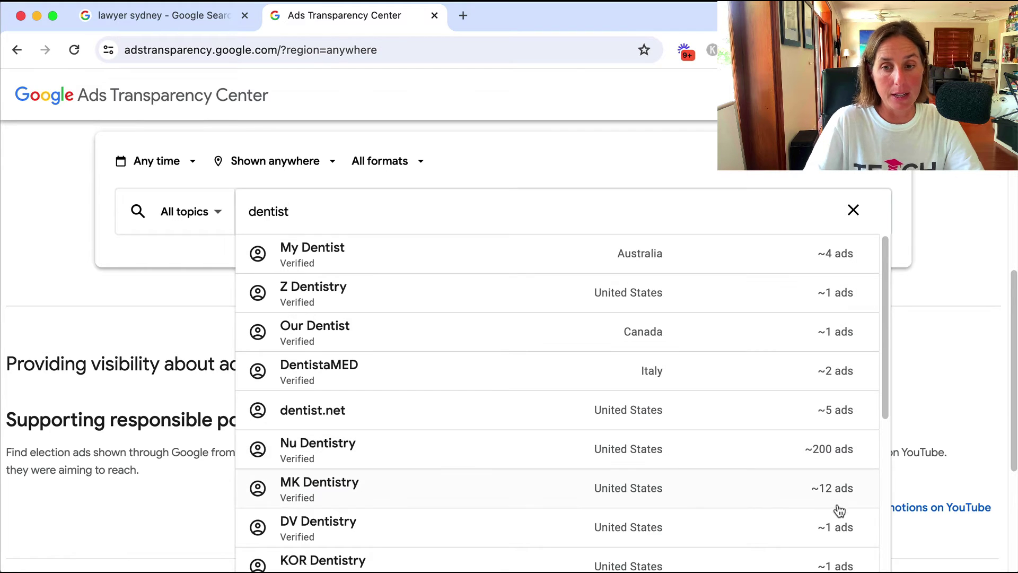
click(322, 459)
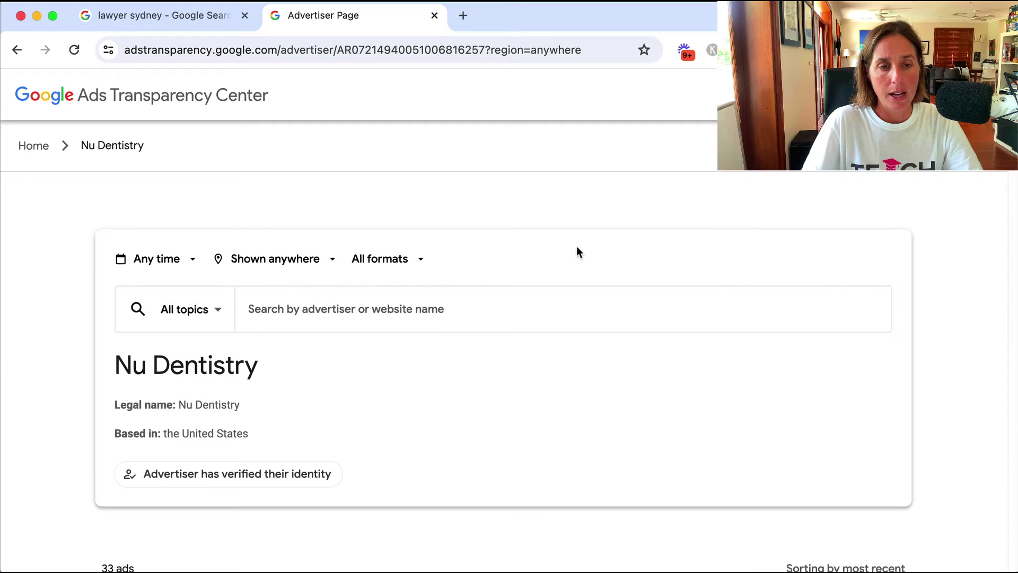
Browse Nu Dentistry's 33 ads and open the ppc.nudentistry.com landing site from one ad
scroll(854, 291, down, 5)
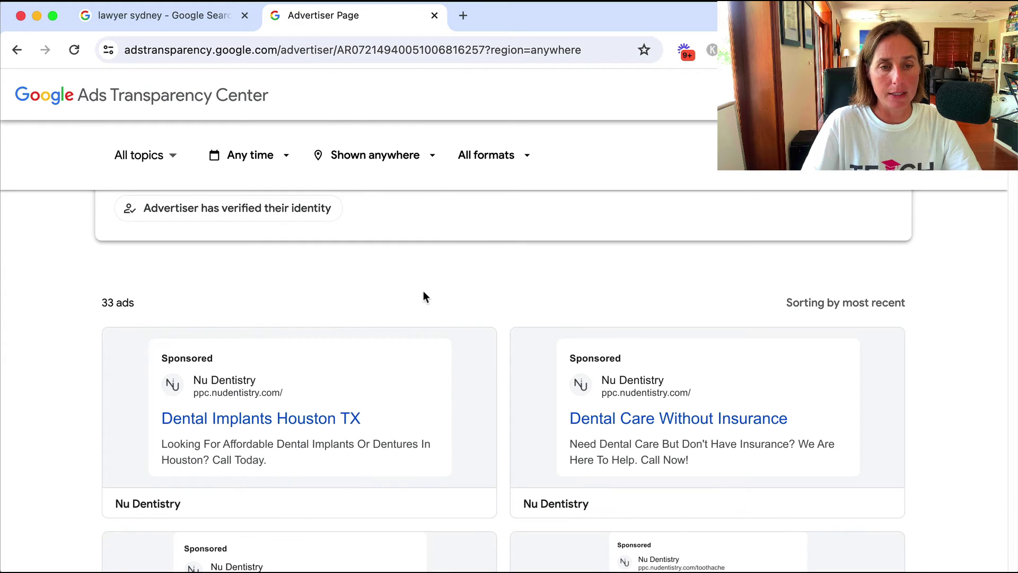
scroll(424, 297, down, 3)
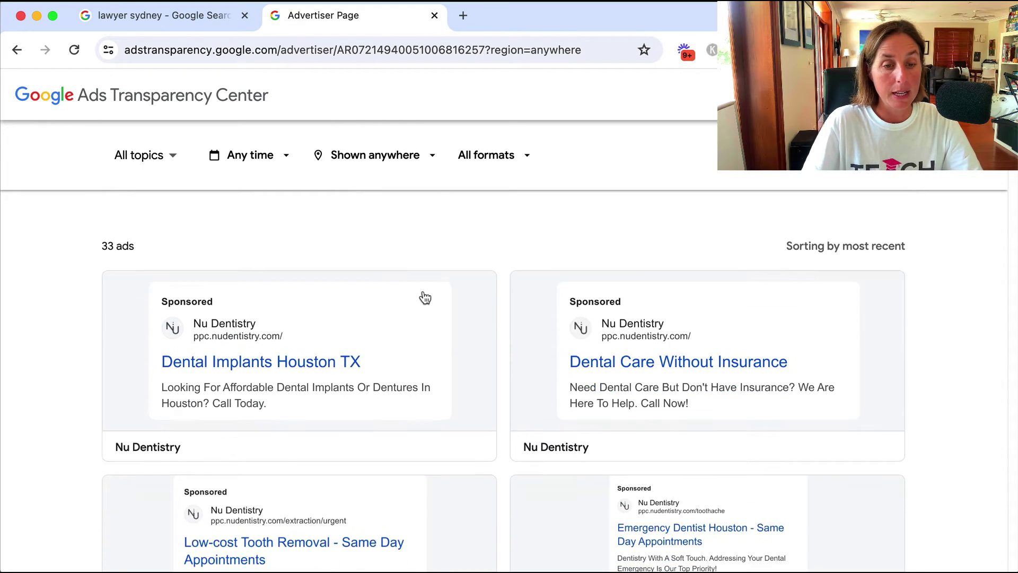
scroll(437, 336, down, 1)
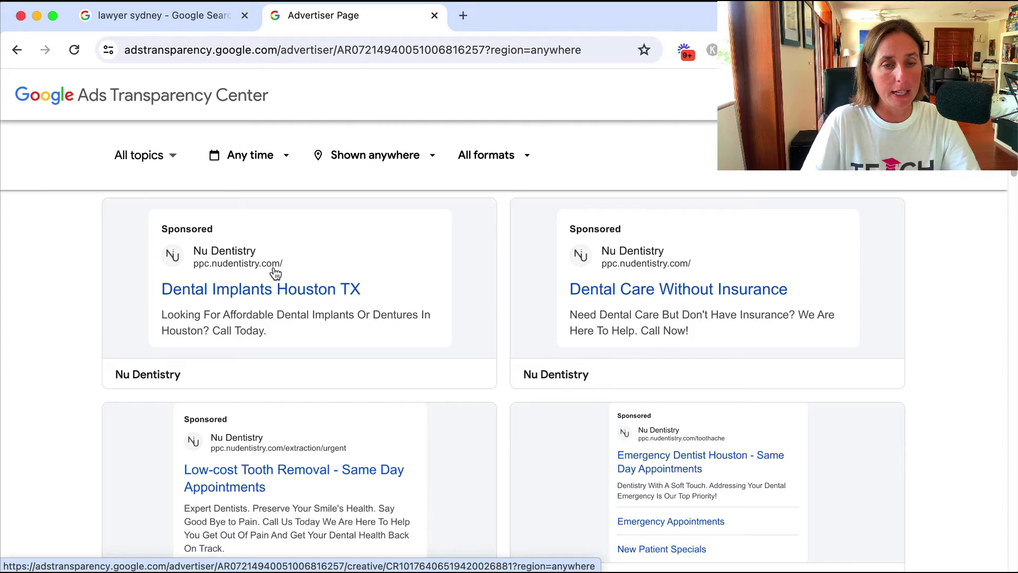
scroll(276, 273, down, 3)
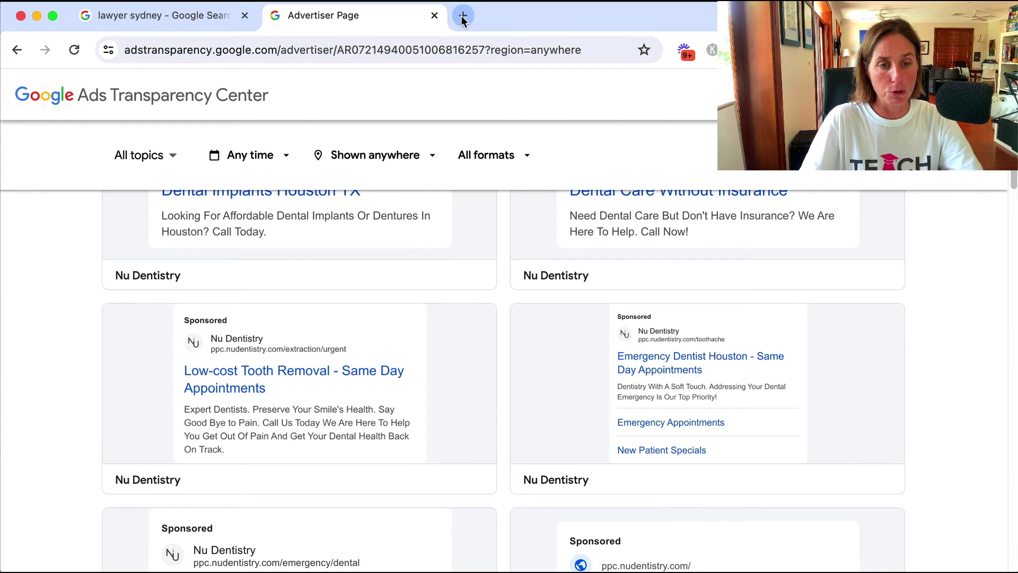
super+click(216, 350)
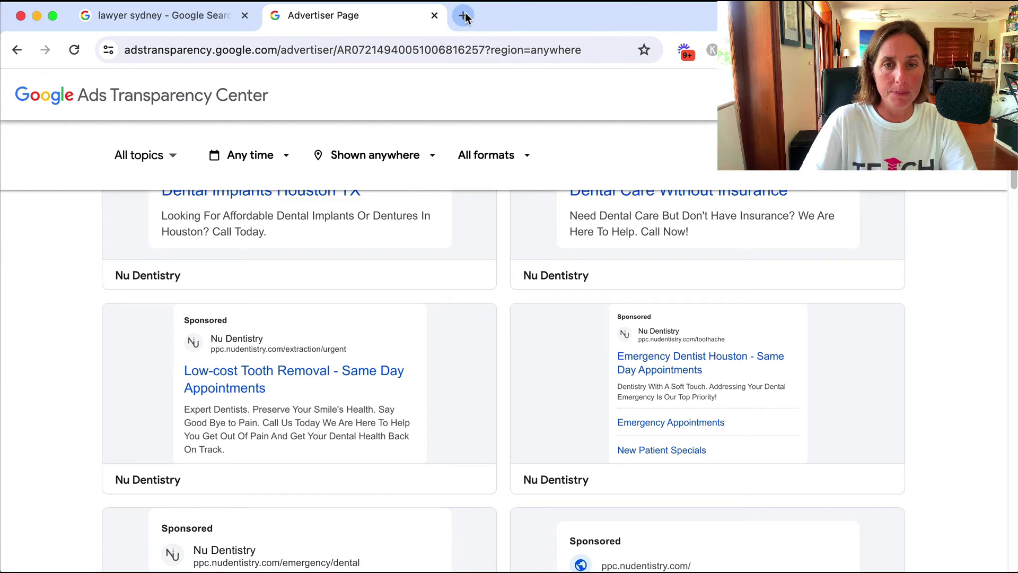
Review the location links on ppc.nudentistry.com, then return to Nu Dentistry's advertiser page
click(466, 17)
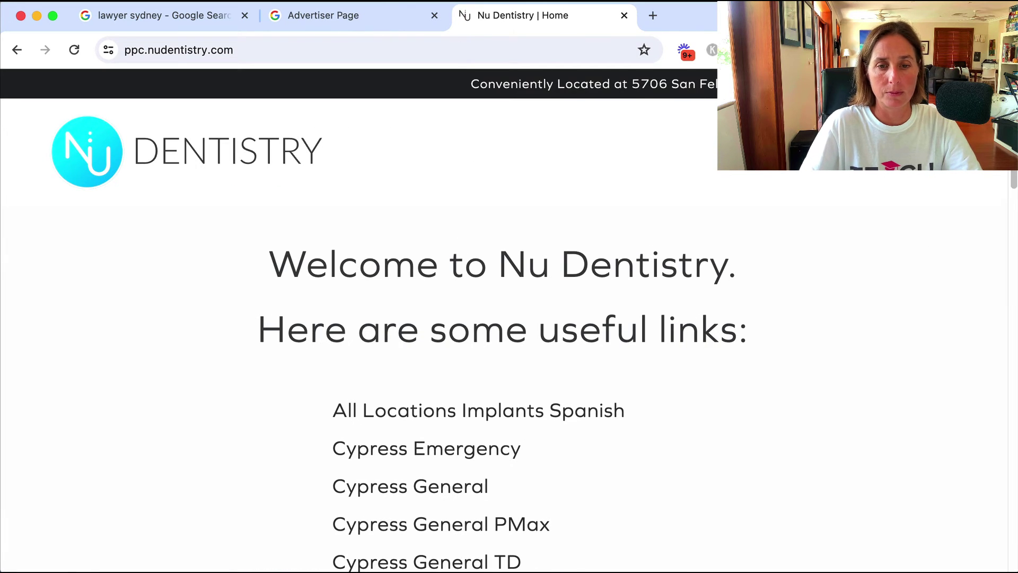
scroll(933, 243, down, 5)
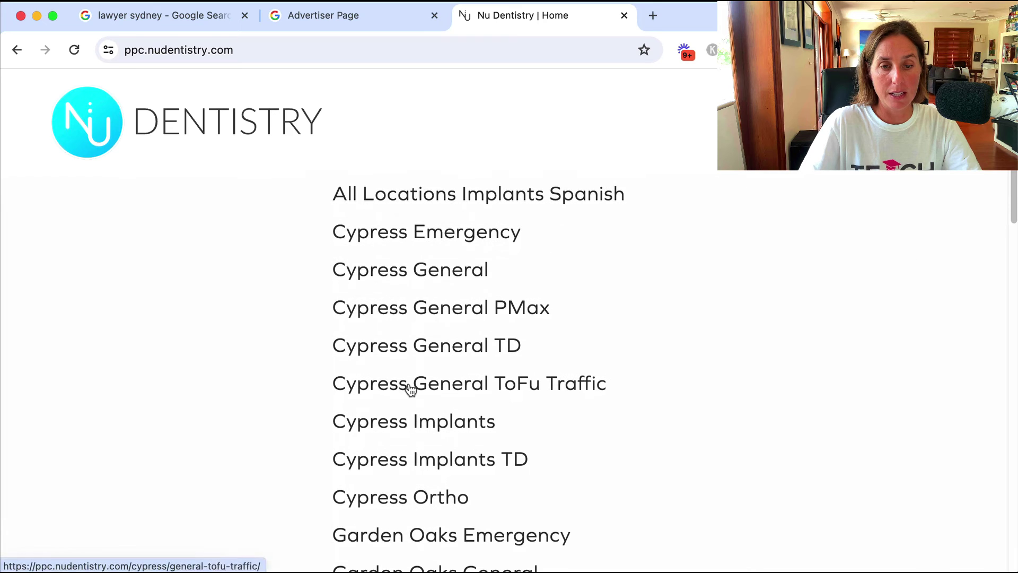
scroll(419, 297, down, 1)
scroll(422, 248, down, 20)
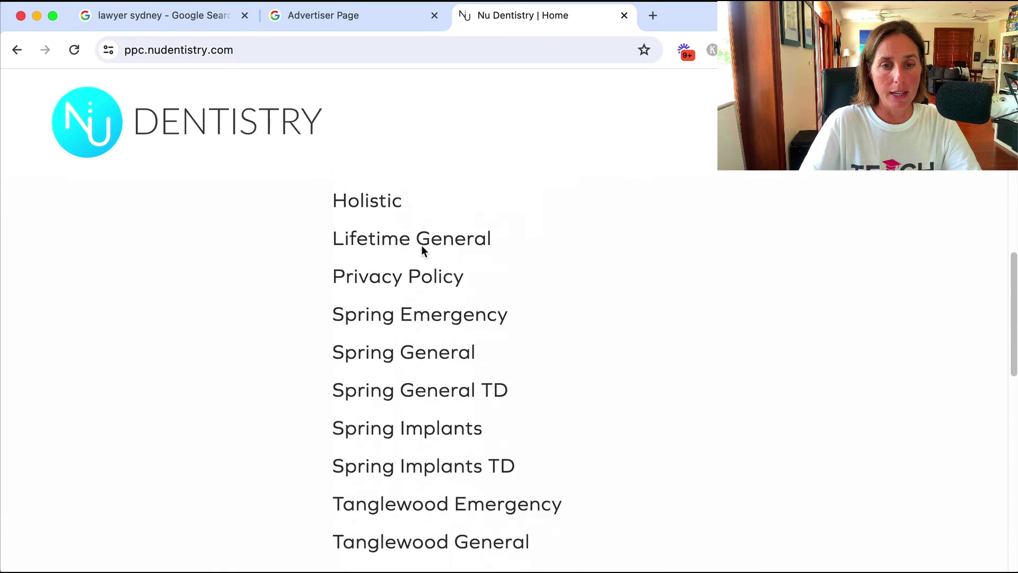
scroll(422, 245, up, 20)
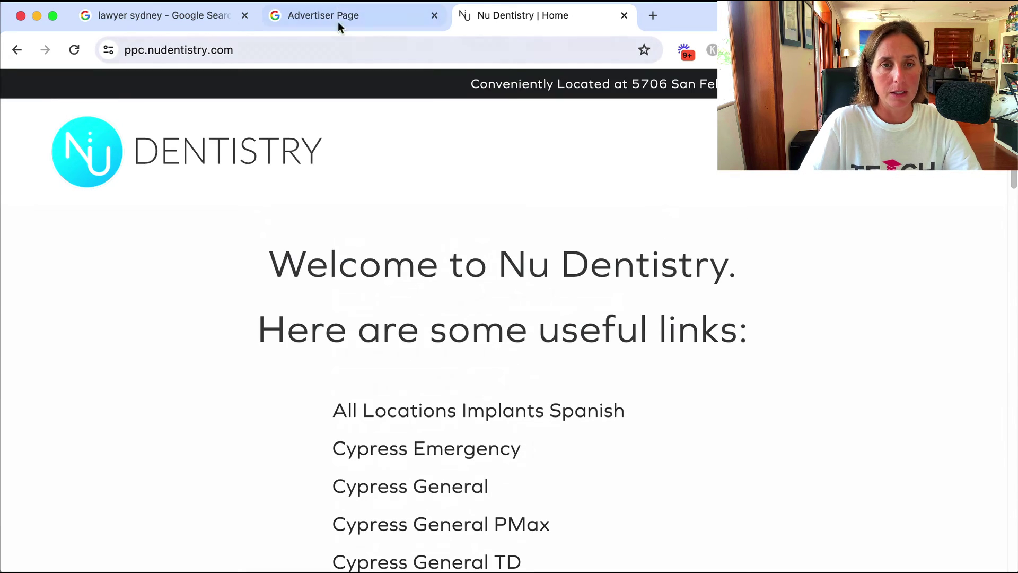
click(311, 14)
Filter Nu Dentistry's ads to Video, then Image (both 0), then Text (33 ads)
scroll(971, 361, up, 10)
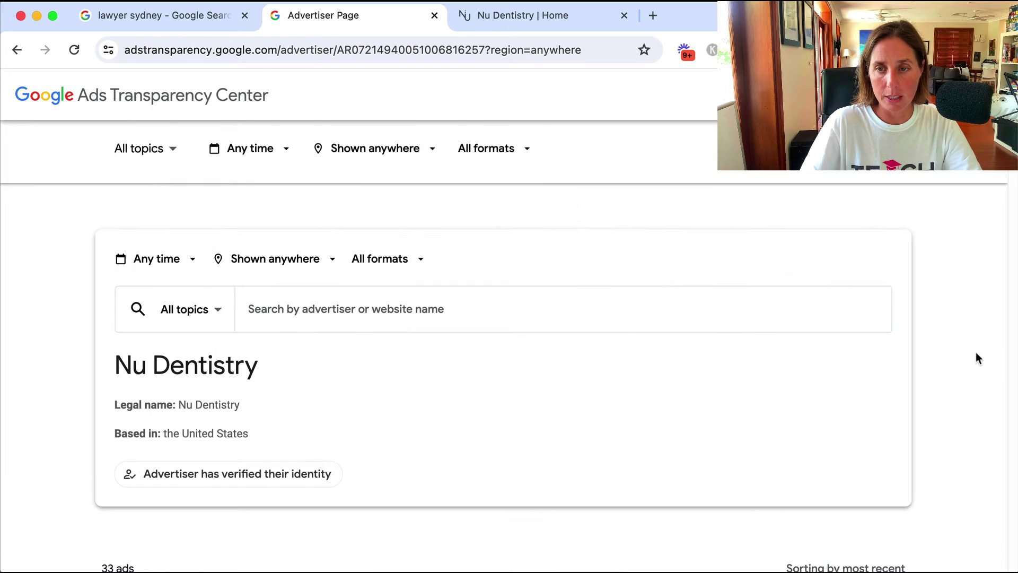
click(401, 259)
click(395, 385)
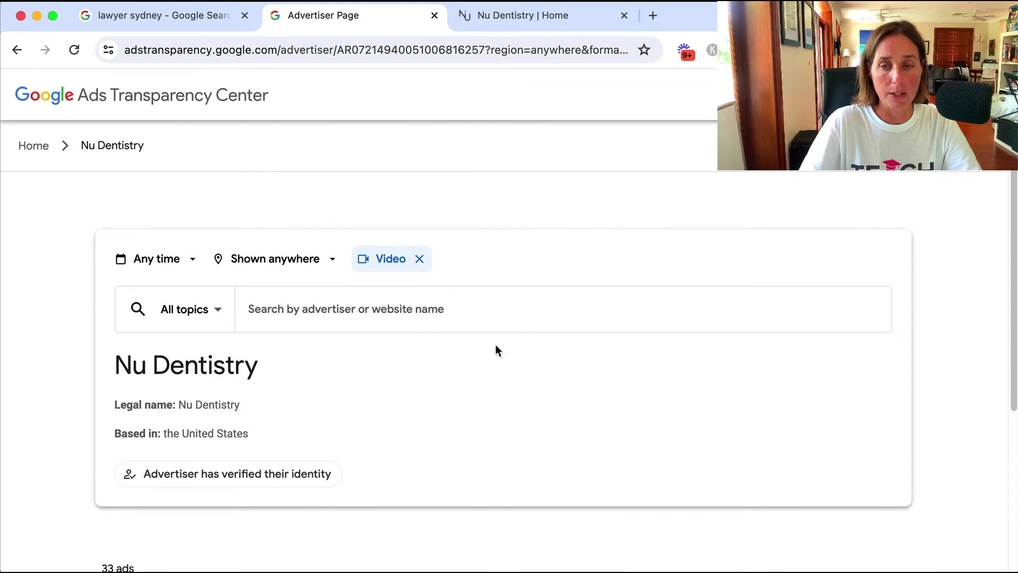
scroll(932, 264, down, 5)
scroll(932, 264, up, 5)
click(370, 266)
click(378, 307)
scroll(941, 282, down, 5)
scroll(941, 282, up, 5)
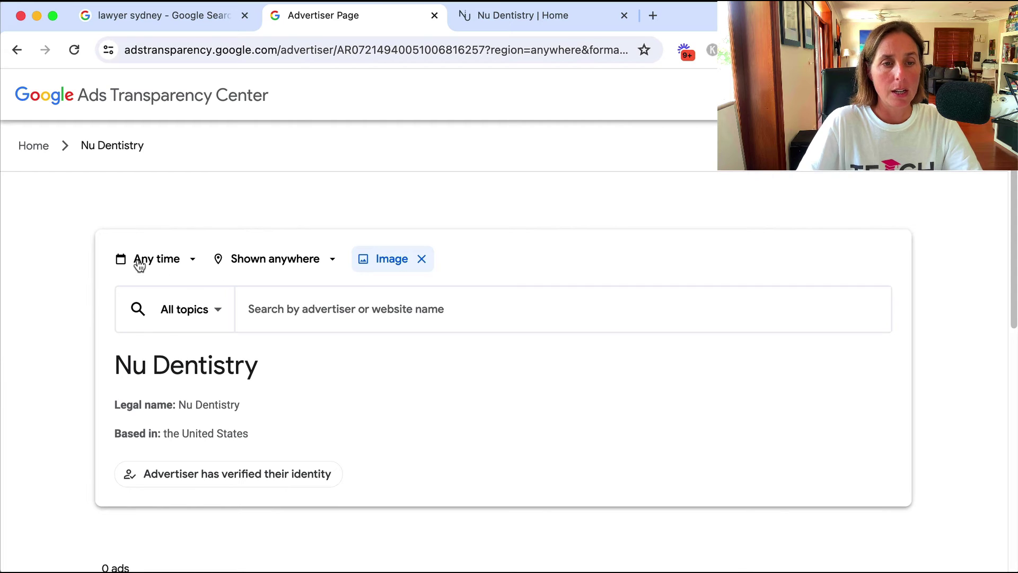
click(401, 260)
click(399, 344)
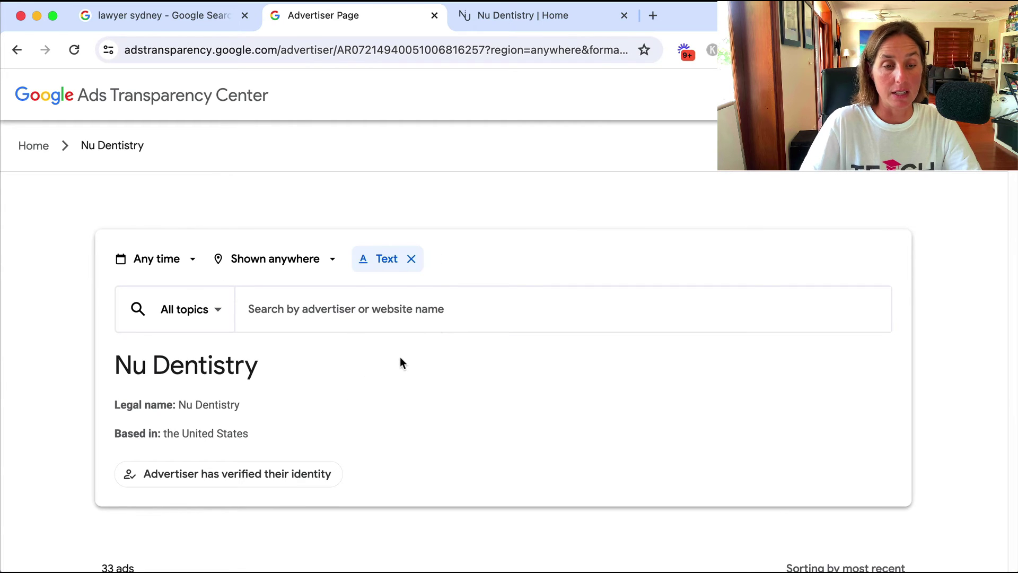
From the home page, search 'law' and open Lawline's Text-filtered advertiser page of about 200 ads
click(33, 147)
scroll(154, 310, down, 8)
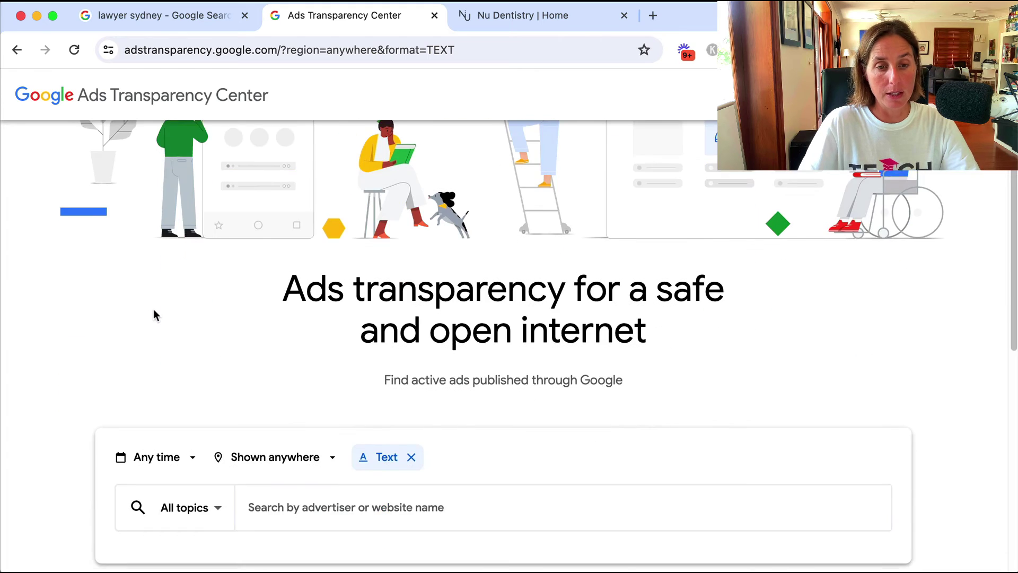
click(335, 284)
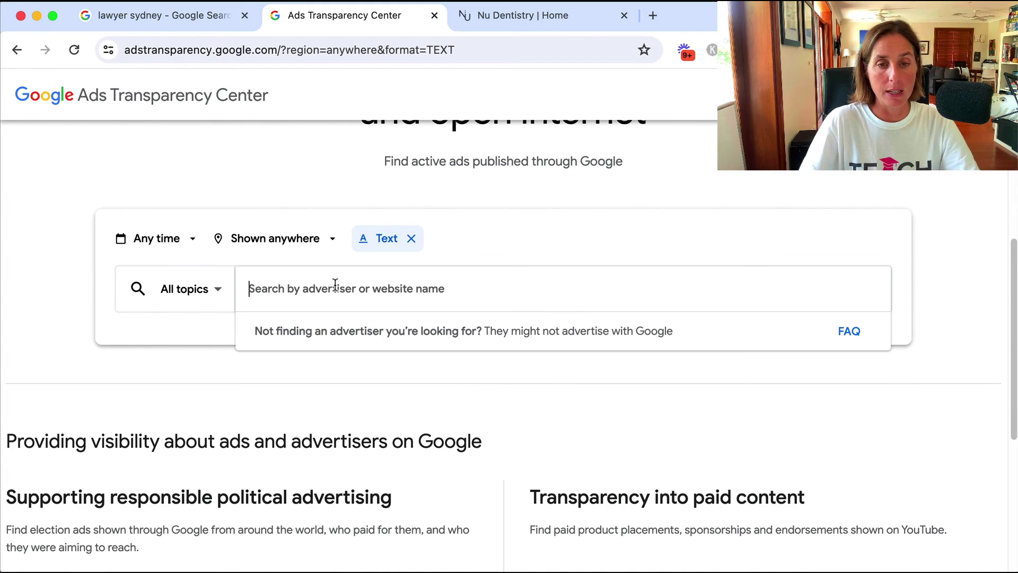
text(law)
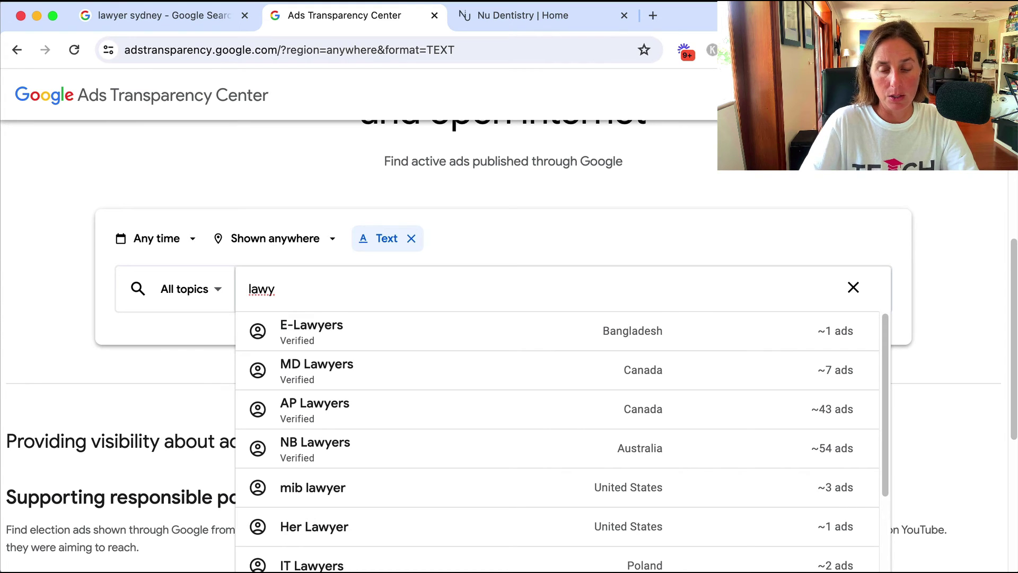
scroll(352, 400, down, 1)
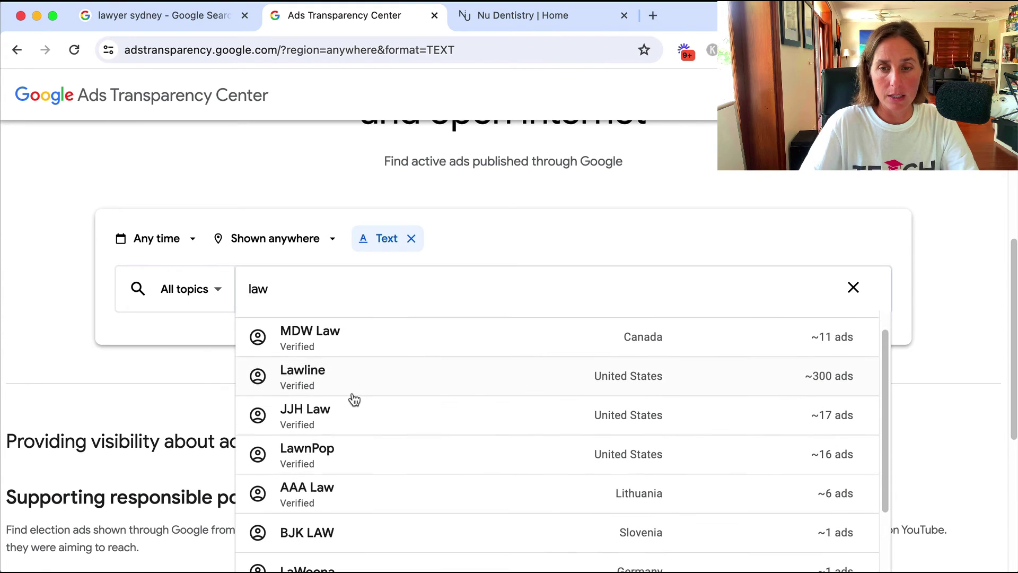
scroll(346, 432, down, 1)
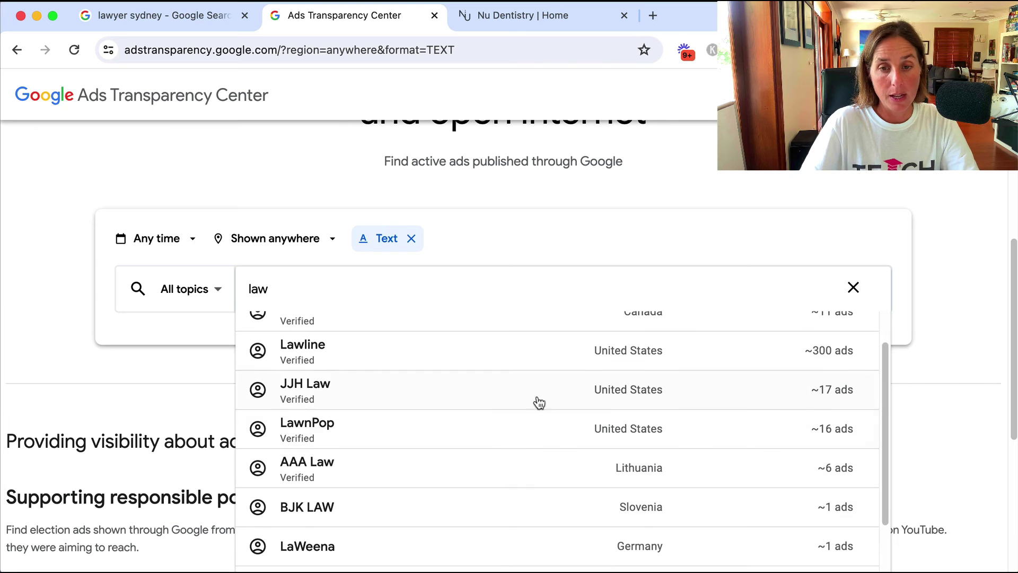
scroll(650, 450, up, 2)
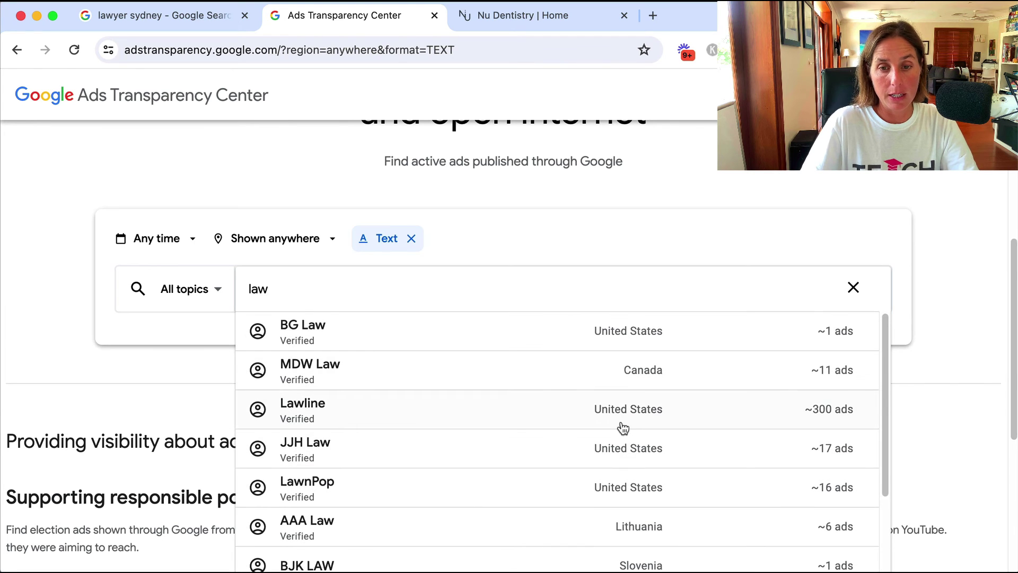
click(625, 409)
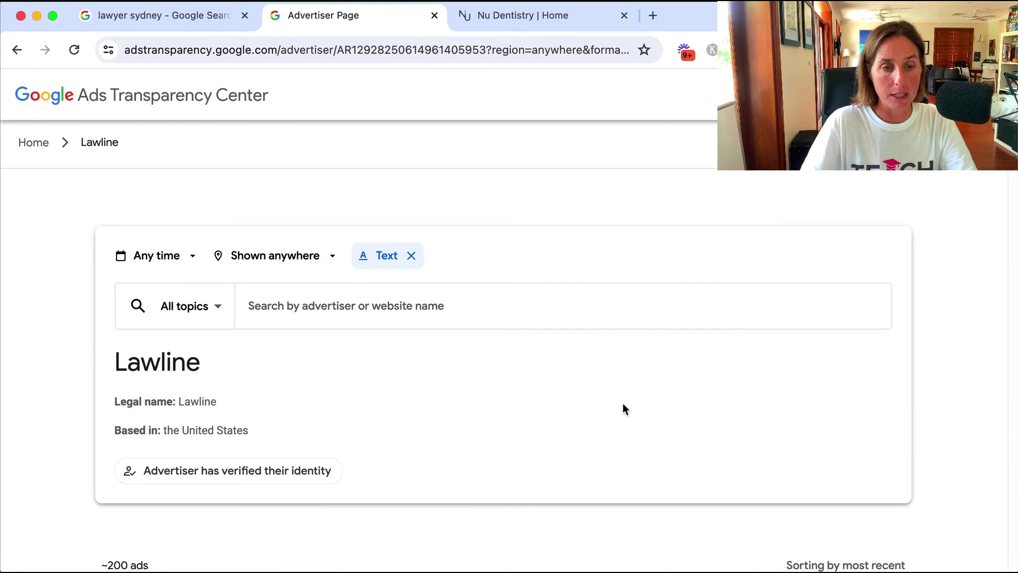
scroll(623, 409, down, 4)
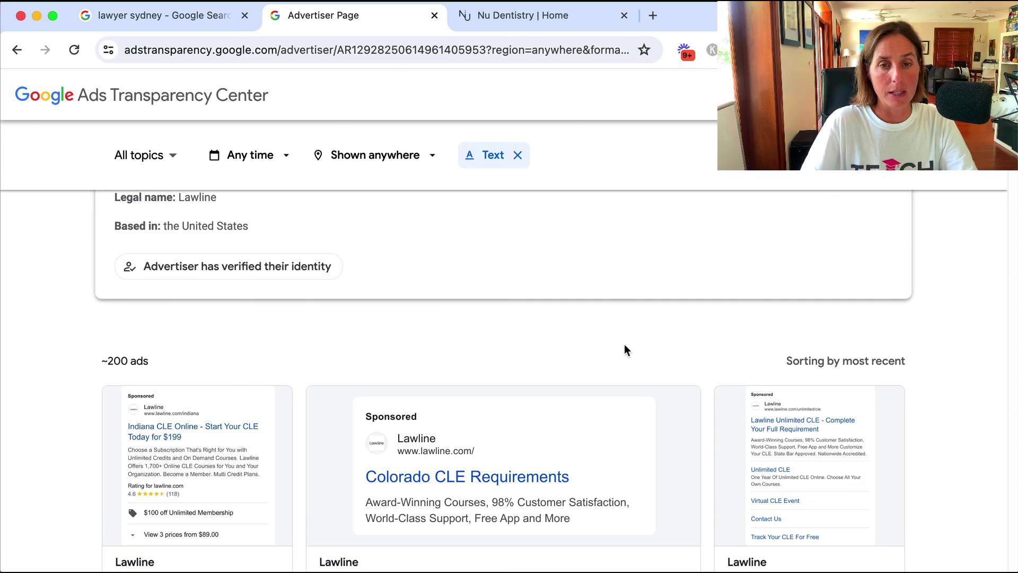
scroll(624, 344, up, 3)
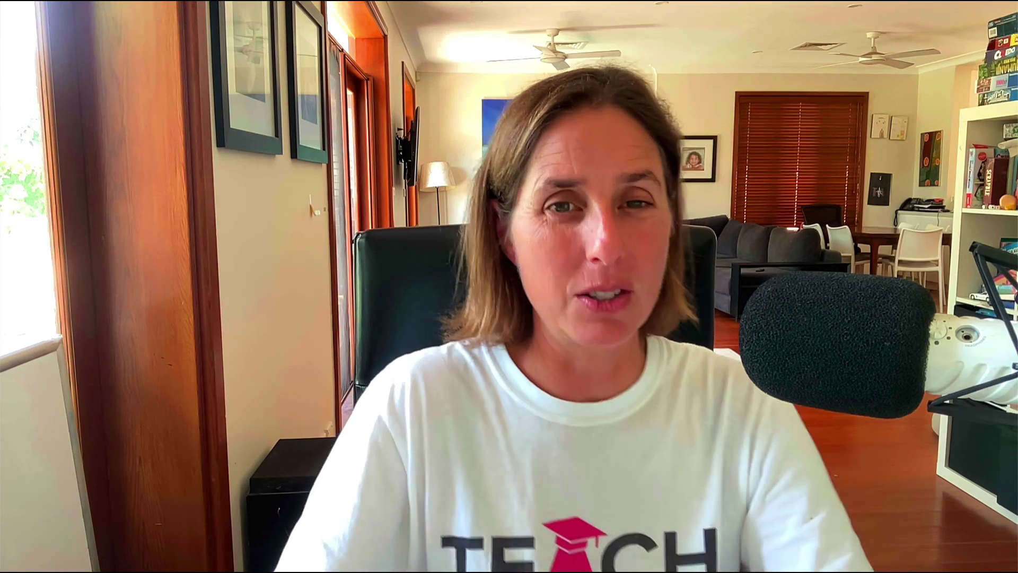